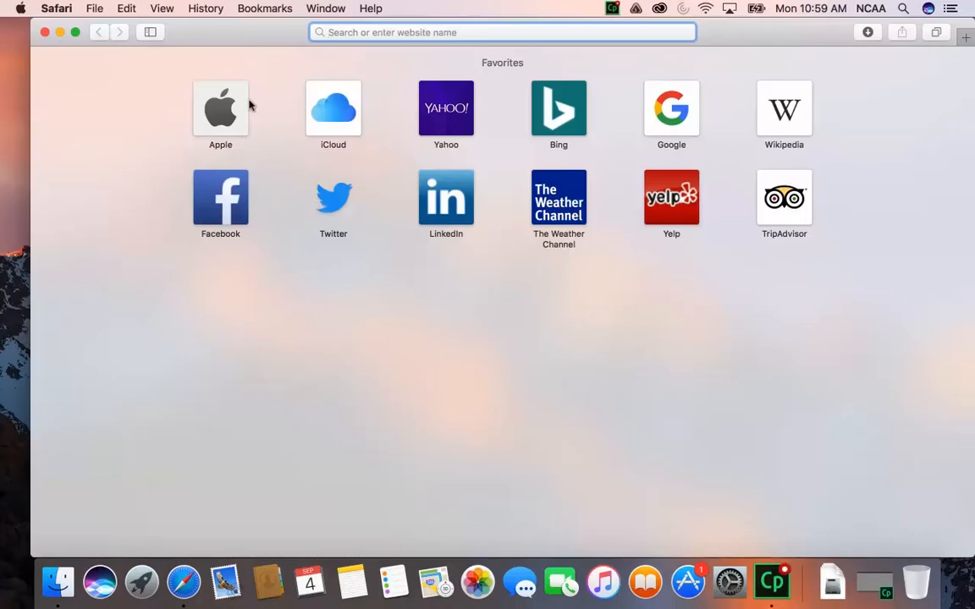
left_click(75, 33)
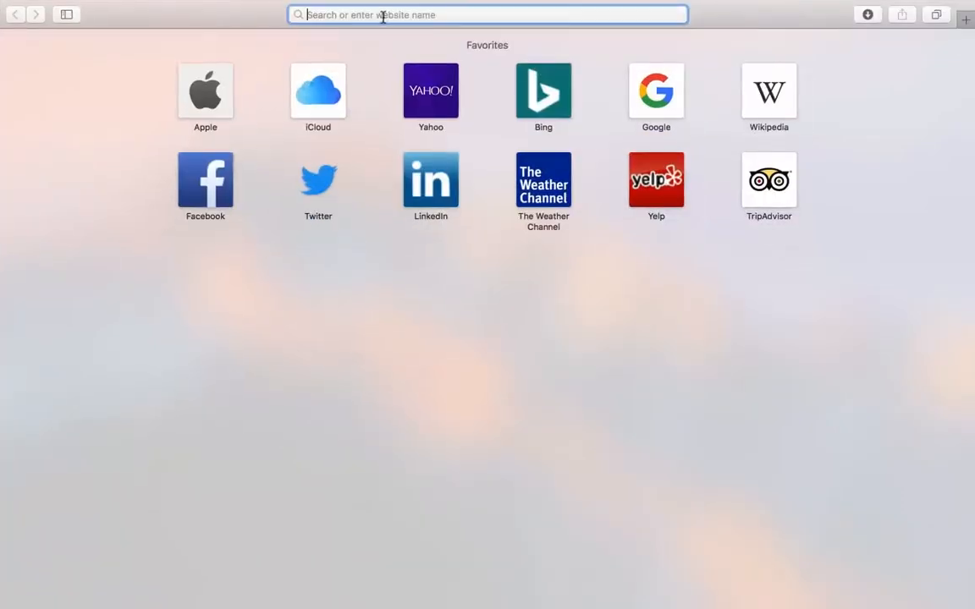
type("www.google.")
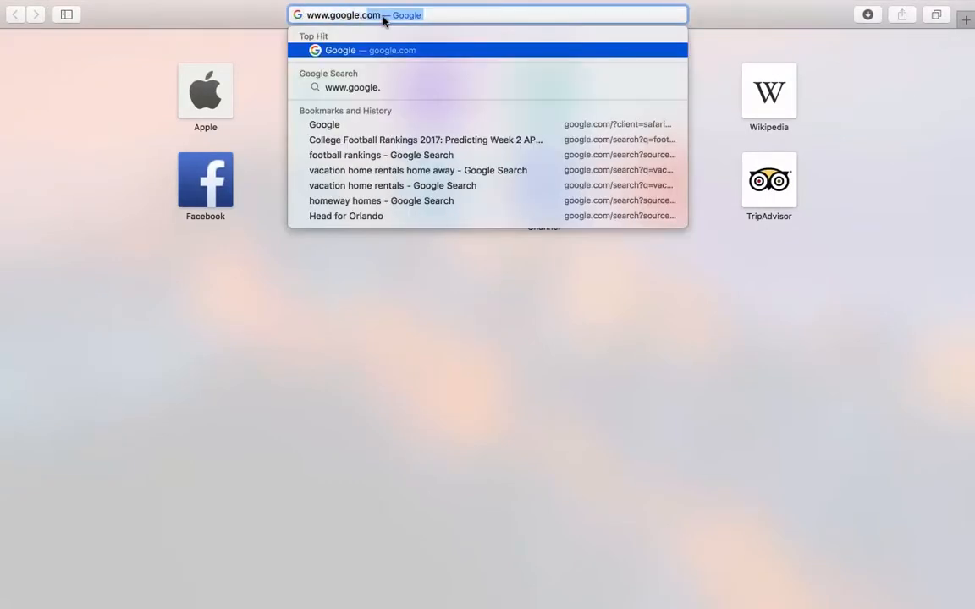
key("Return")
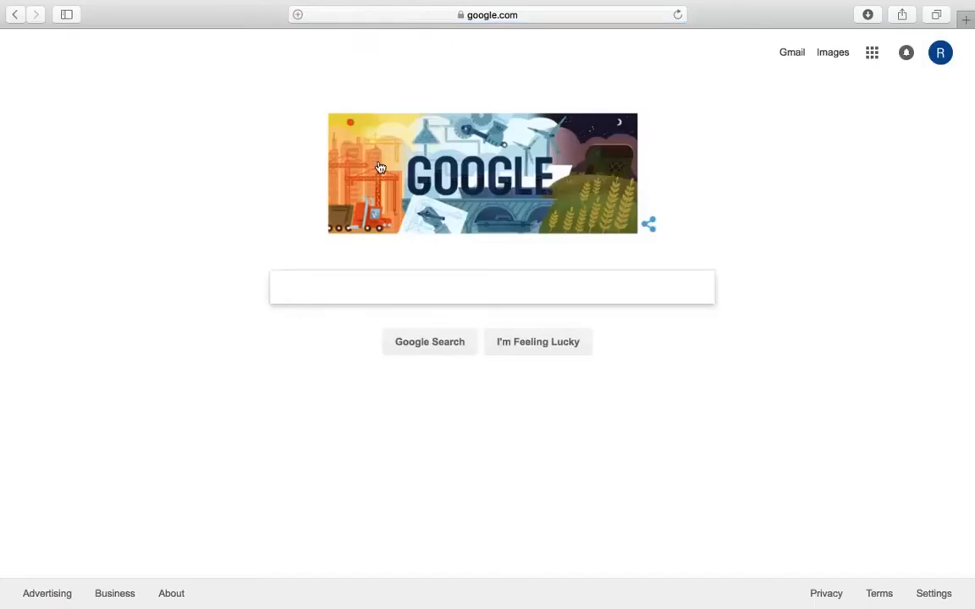
Search Google for virtualbox
type("birtu")
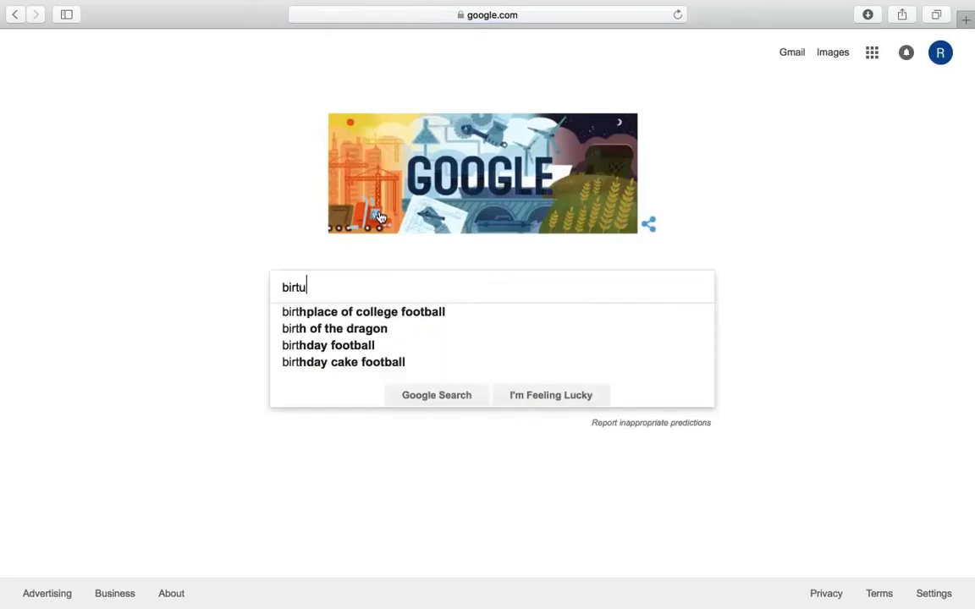
key("BackSpace")
key("BackSpace")
key("BackSpace")
key("BackSpace")
key("BackSpace")
type("v")
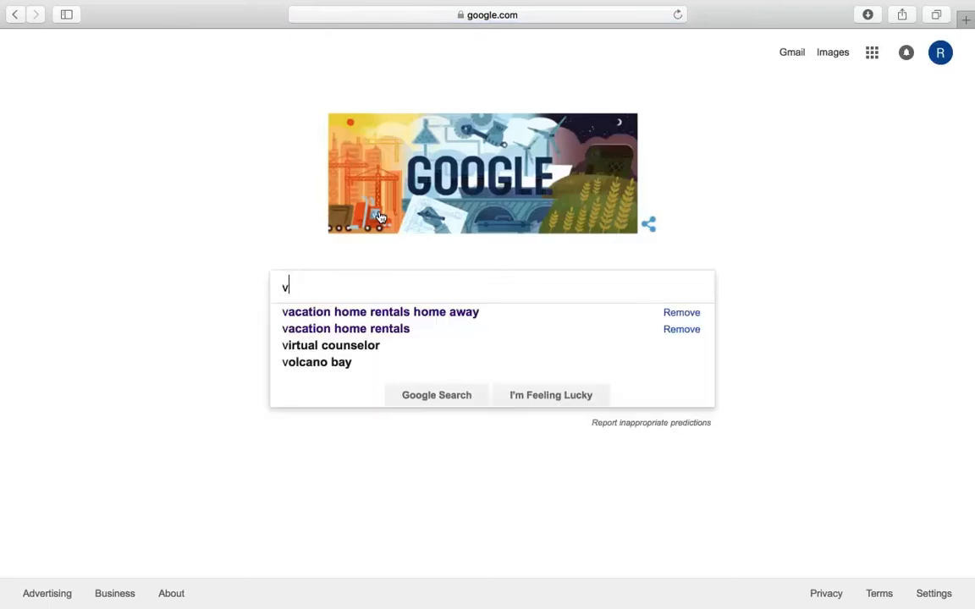
type("irtual box")
key("Return")
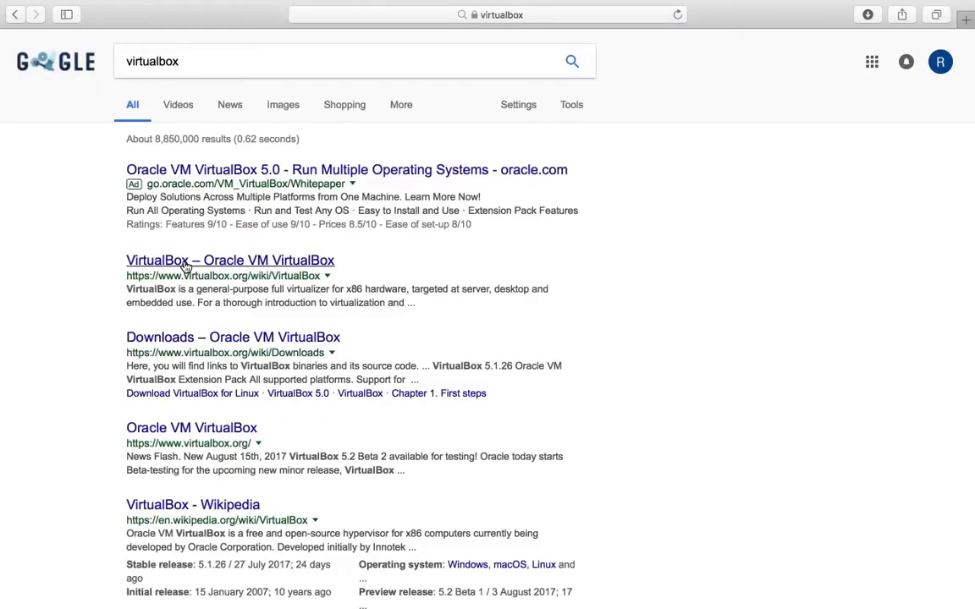
Open the VirtualBox site from the results and download the VirtualBox 5.1.26 package for OS X hosts from its downloads page
left_click(185, 263)
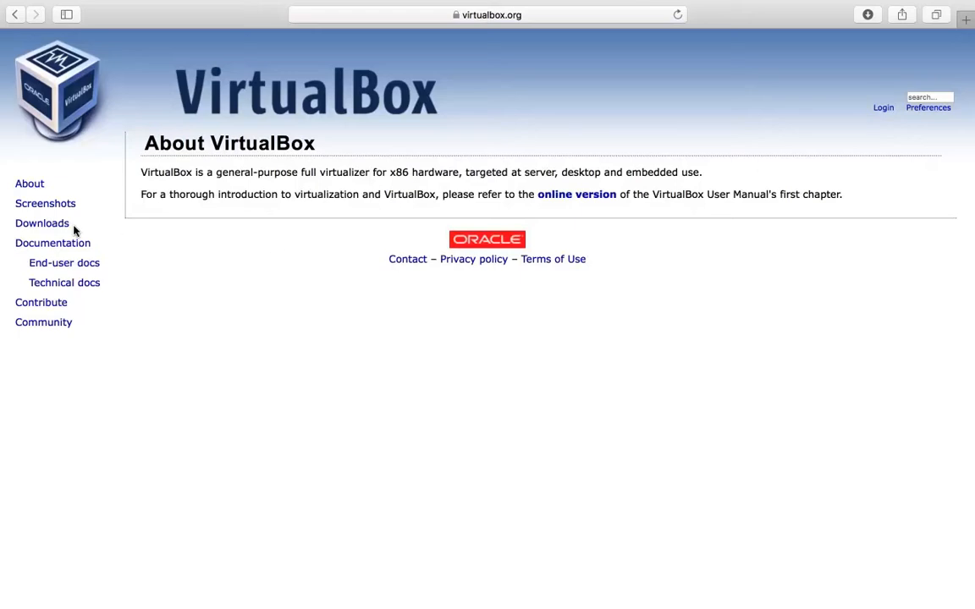
left_click(26, 225)
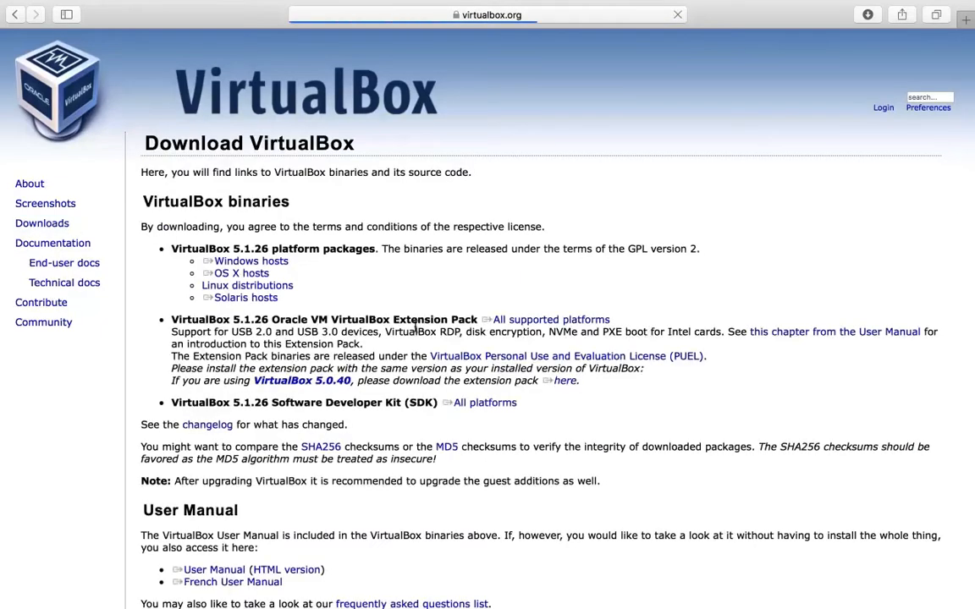
left_click(242, 275)
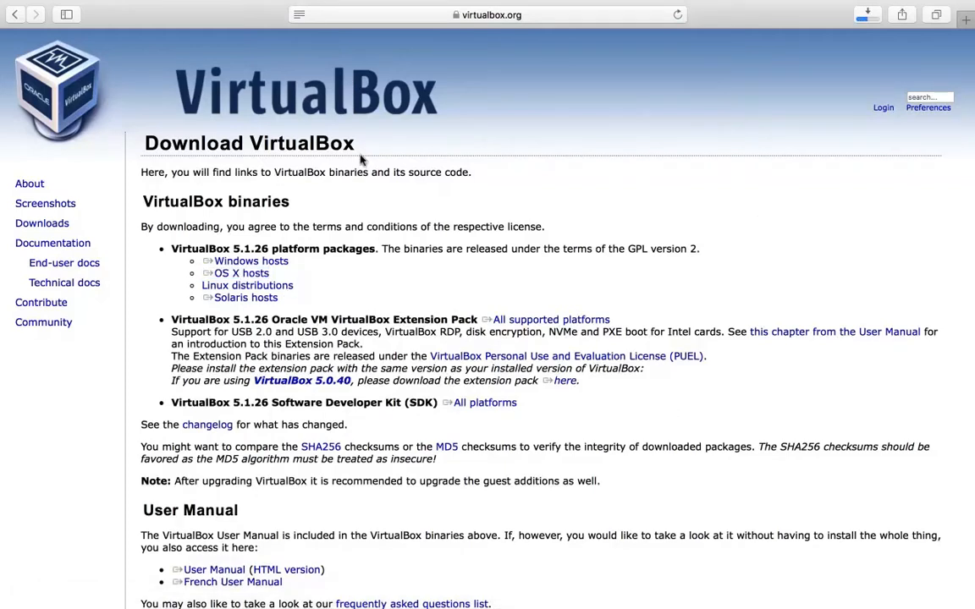
Close the browser window and open the downloaded disk image VirtualBox-5.1.26-117224-OSX.dmg
mouse_move(17, 6)
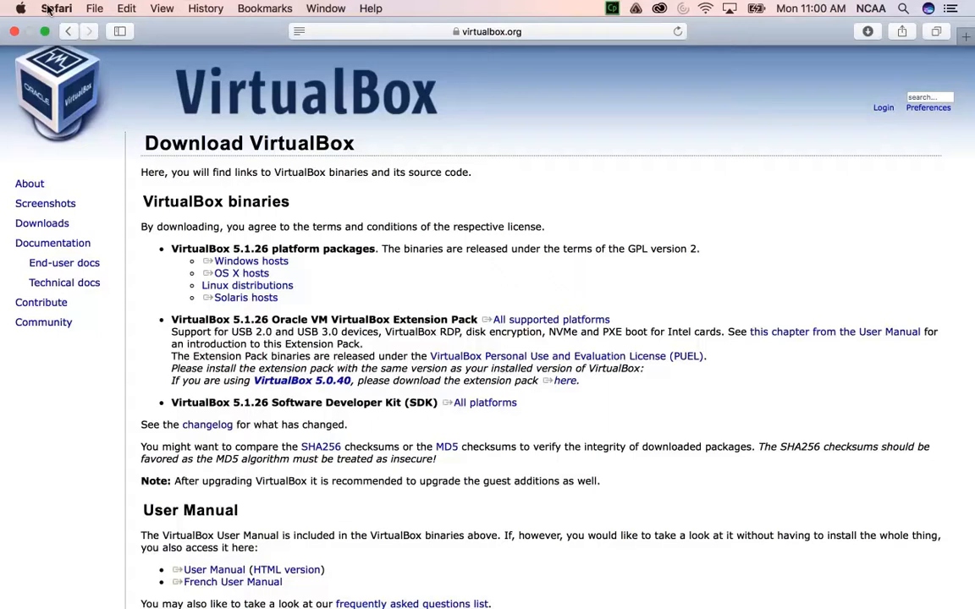
left_click(15, 31)
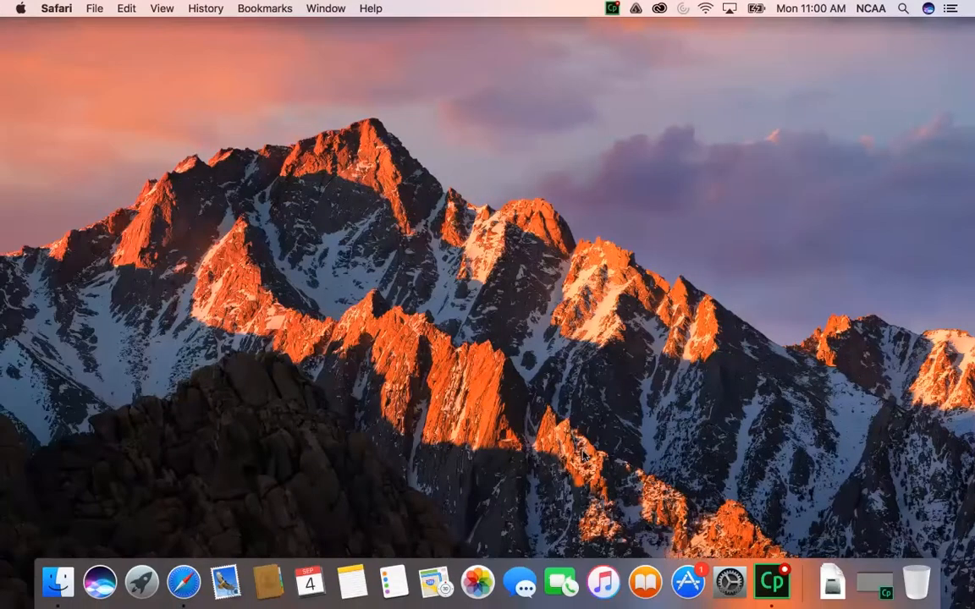
left_click(830, 581)
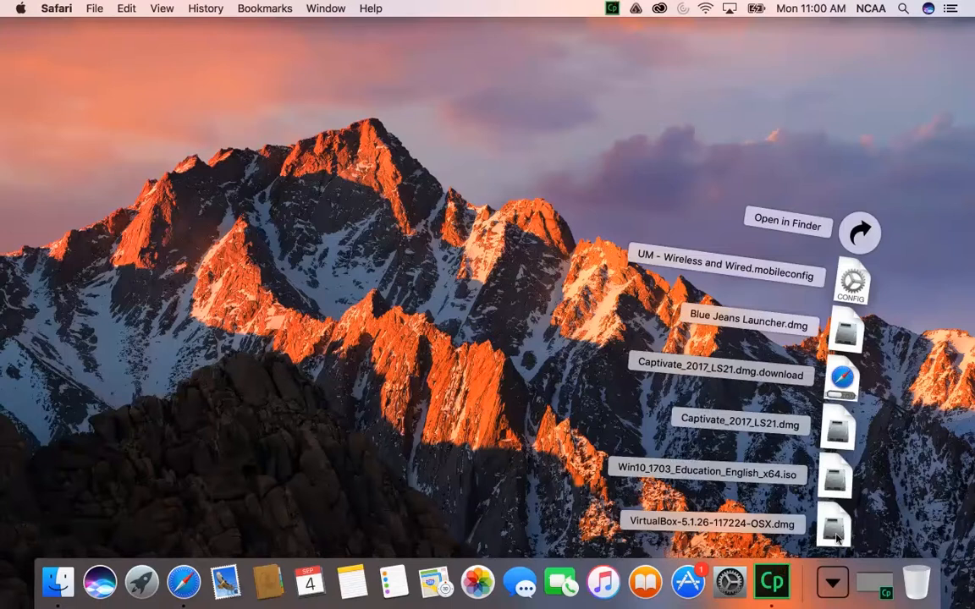
left_click(836, 533)
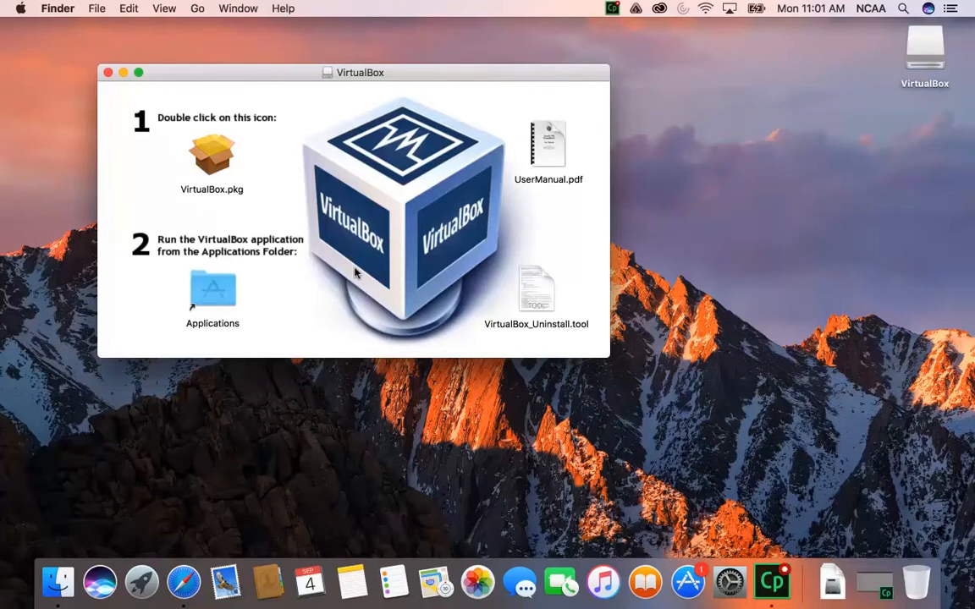
Launch the VirtualBox.pkg installer from the mounted VirtualBox disk image
mouse_move(228, 72)
left_mouse_down()
mouse_move(256, 63)
mouse_move(213, 61)
left_mouse_up()
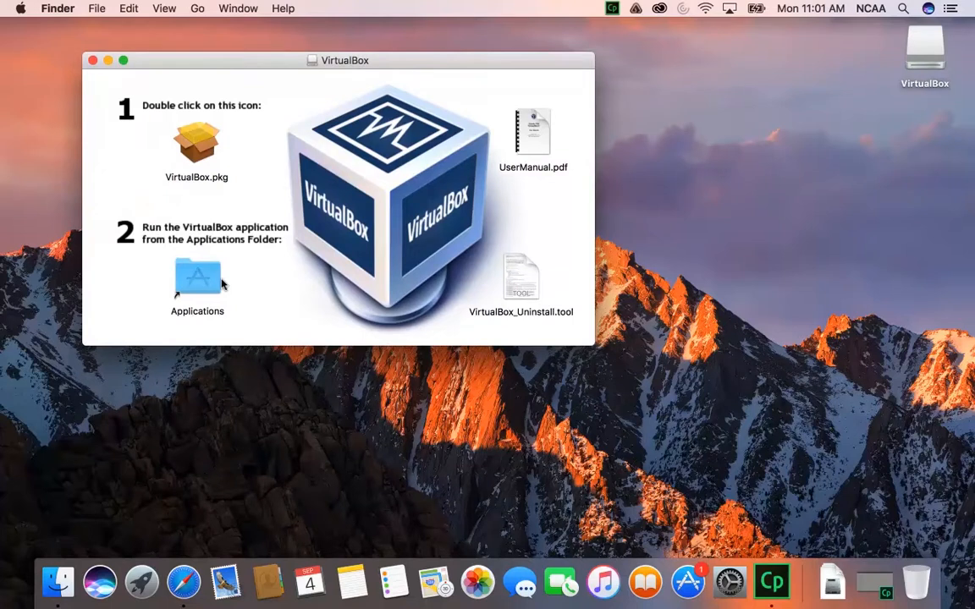
left_click(192, 152)
double_click(192, 151)
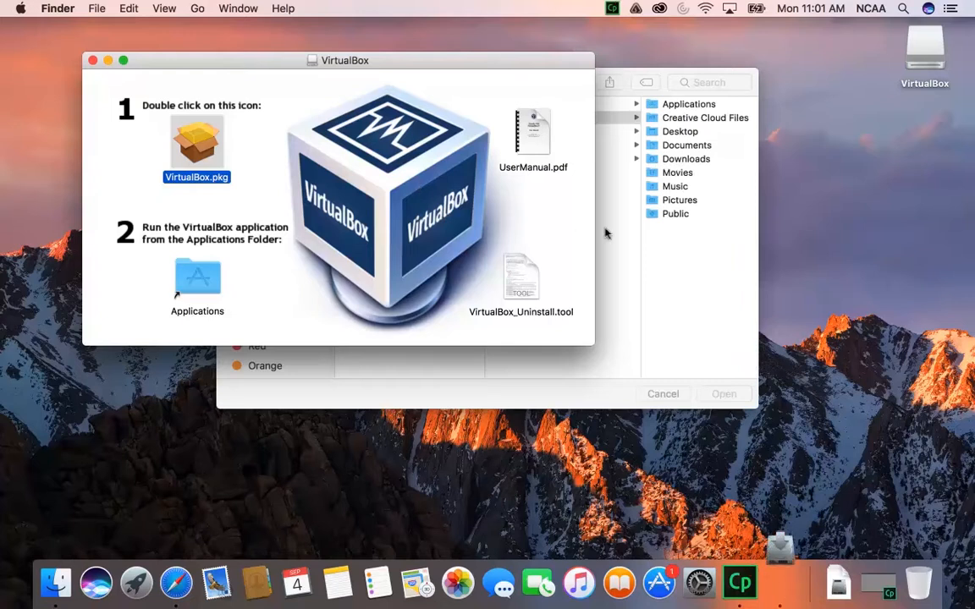
left_click(670, 272)
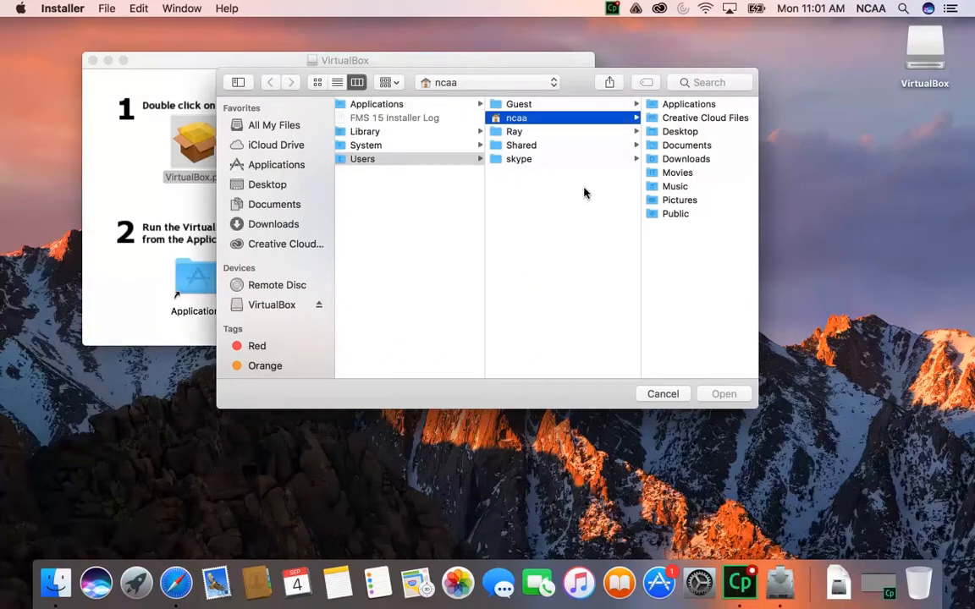
left_click_drag(579, 93, 597, 194)
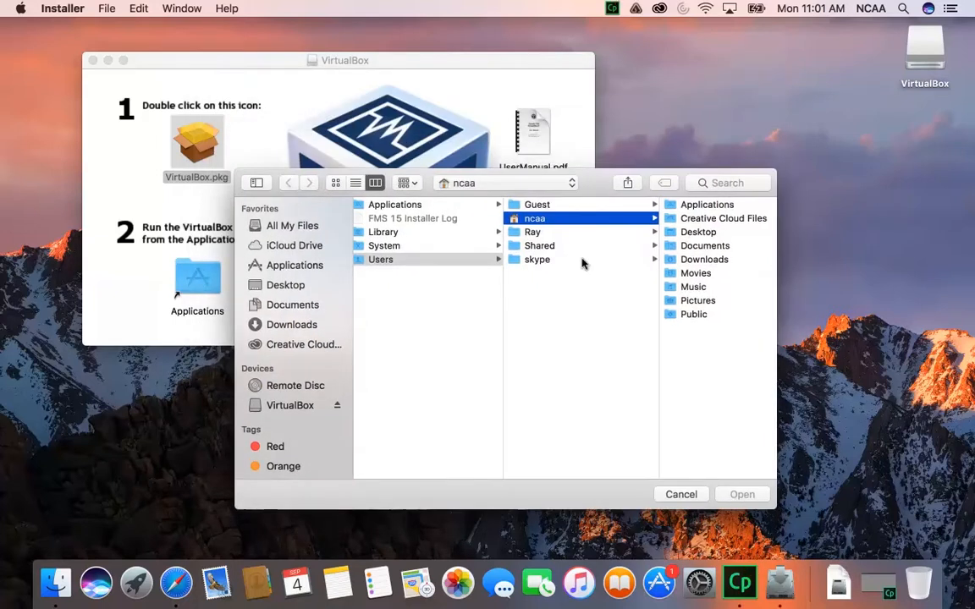
scroll(534, 211, "right", 1)
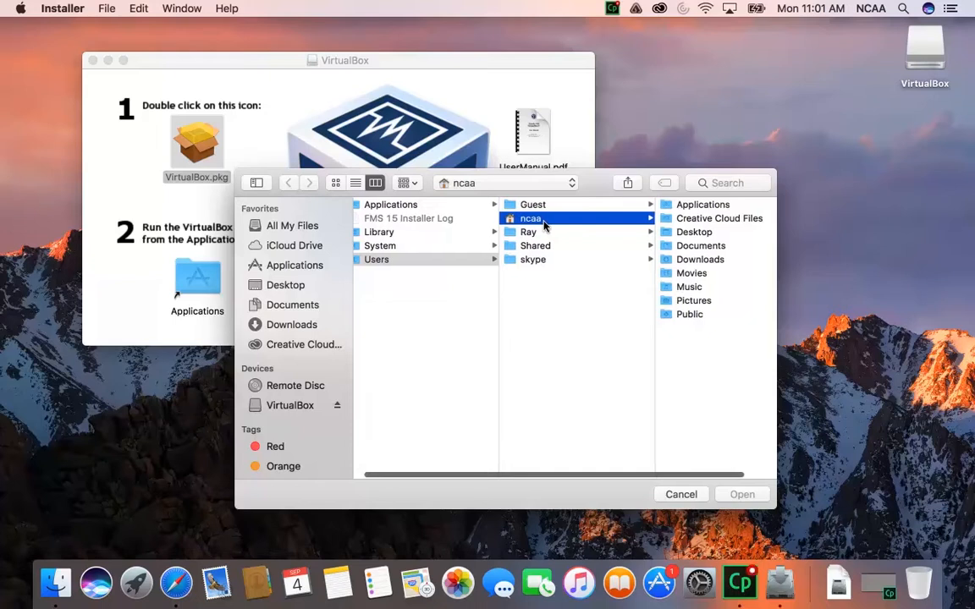
left_click(701, 236)
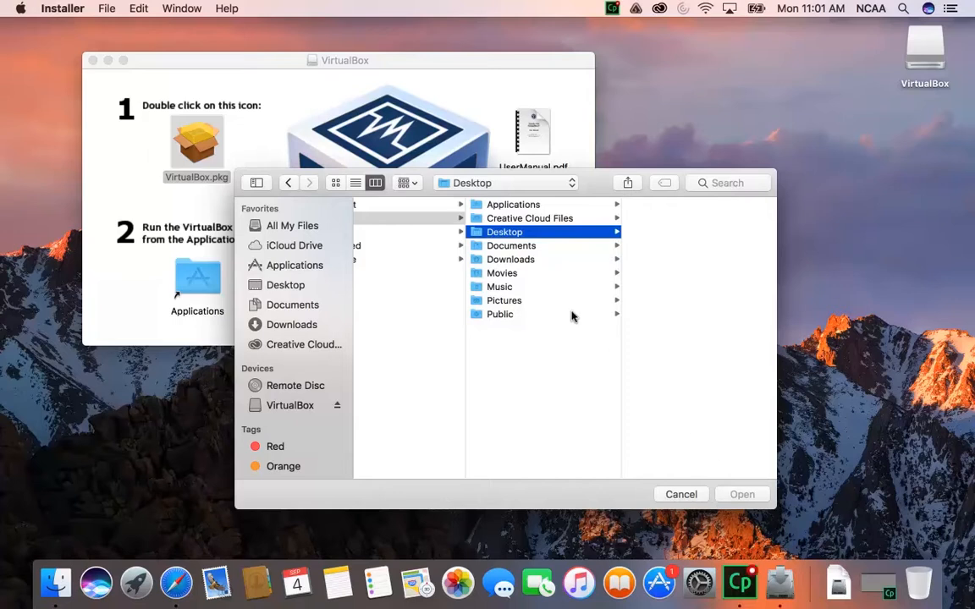
left_click(512, 259)
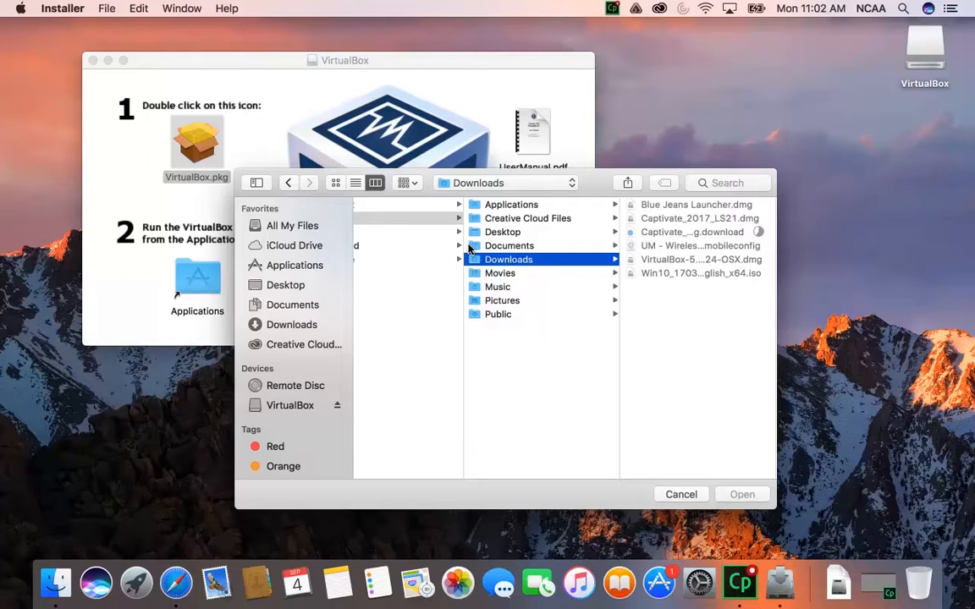
left_click(677, 496)
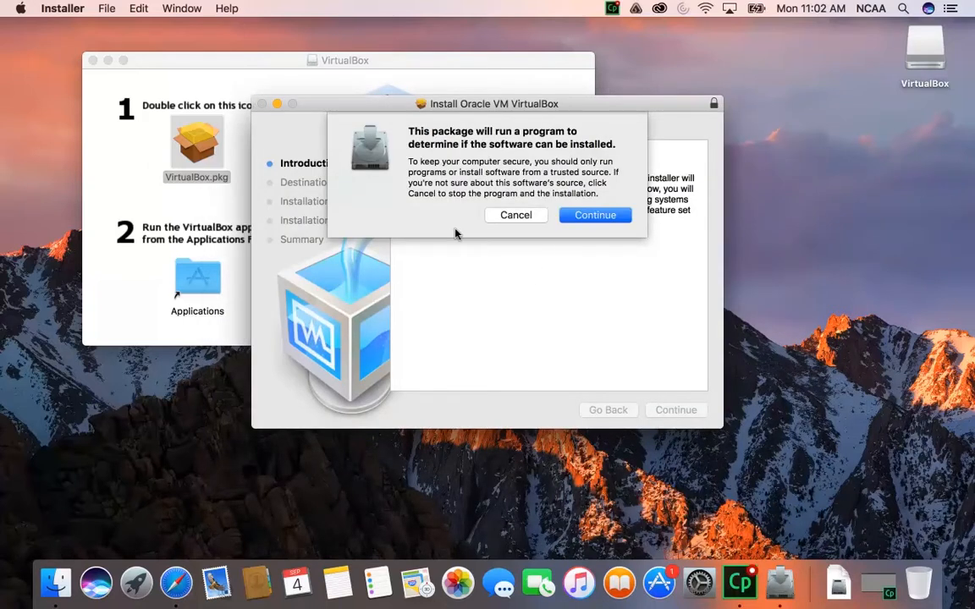
Run the standard Oracle VM VirtualBox installation, authorising it with the account password, and move the installer to the Trash when closing it
left_click(583, 217)
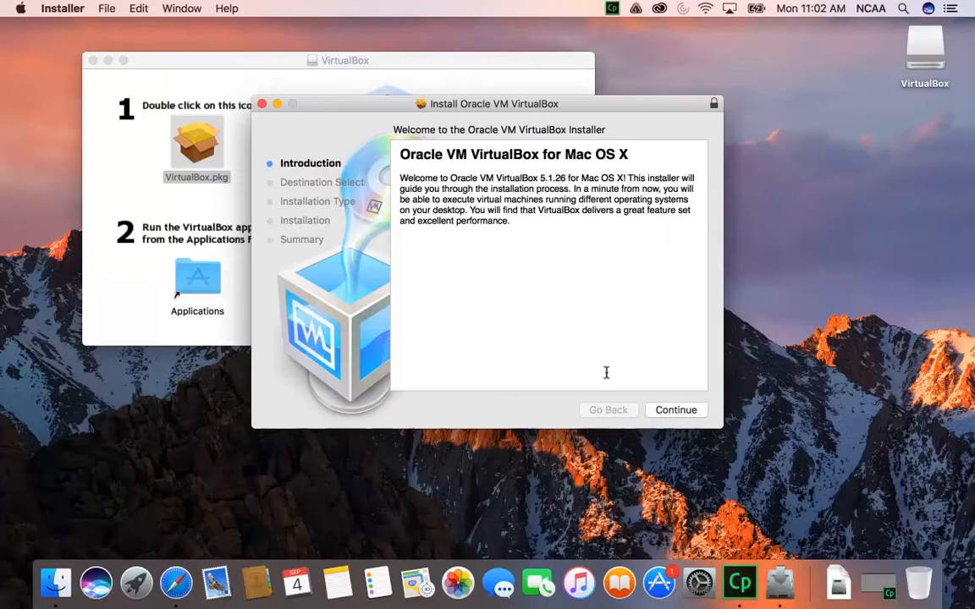
left_click(676, 411)
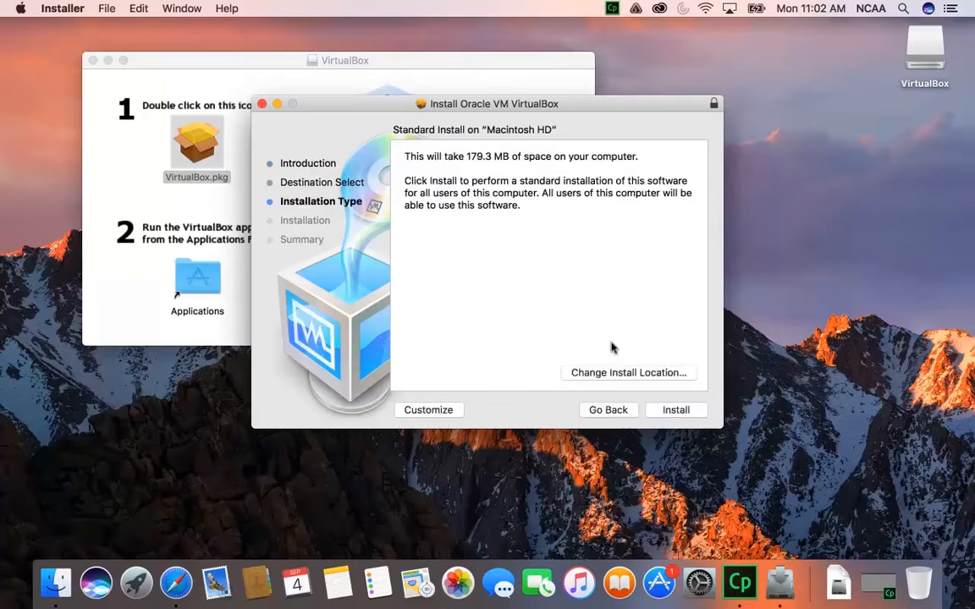
left_click(674, 410)
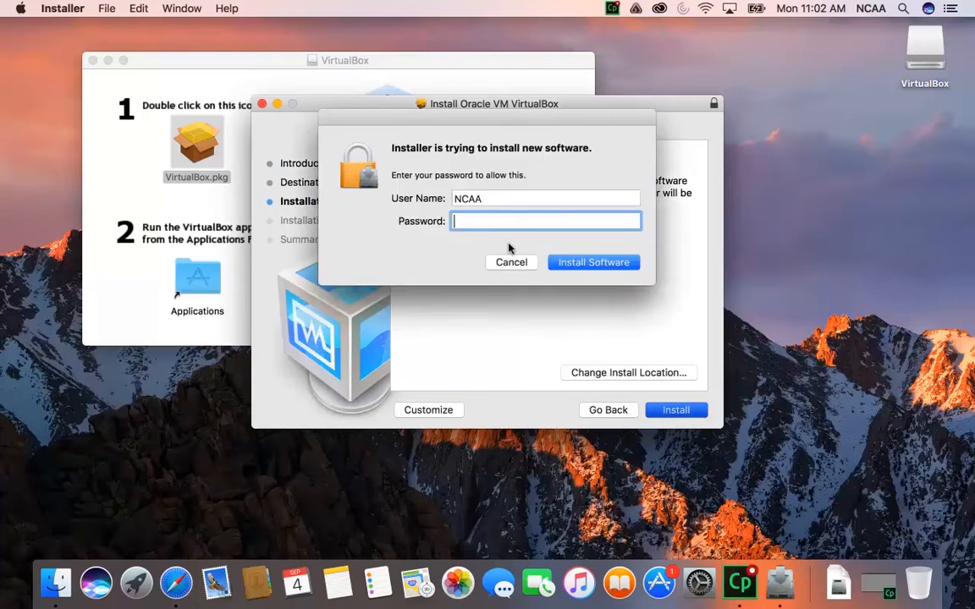
type("•••••••")
key("Return")
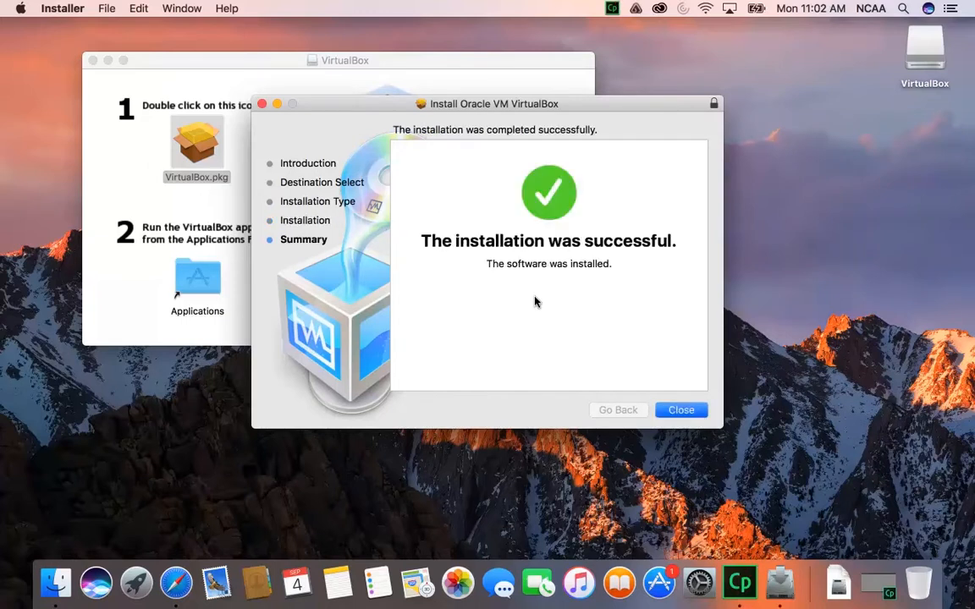
left_click(681, 409)
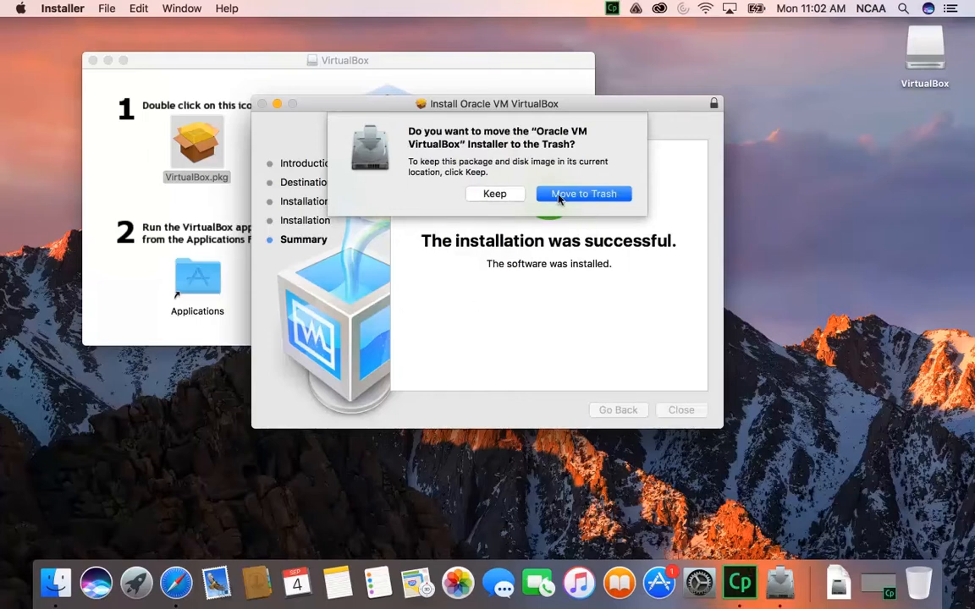
left_click(559, 196)
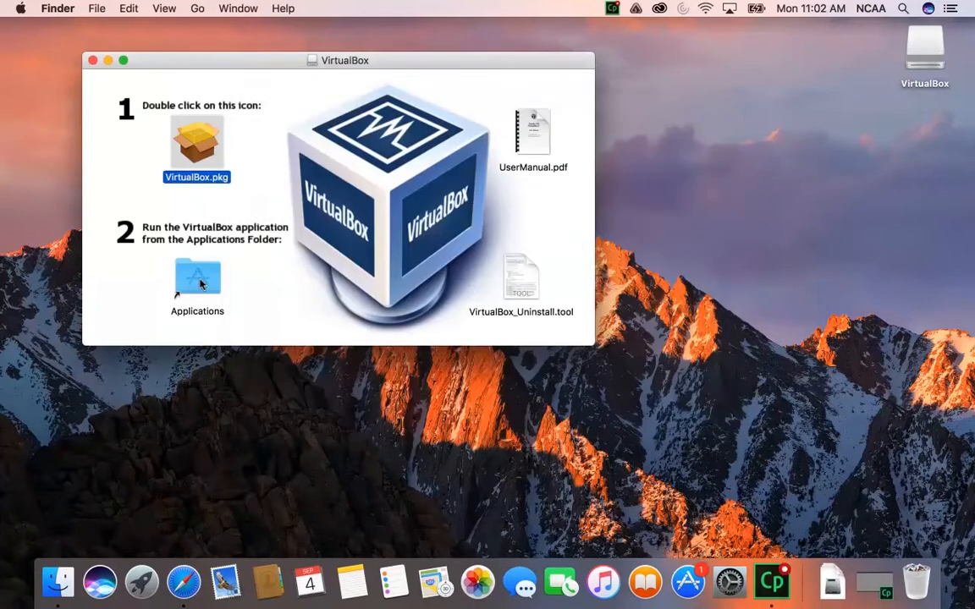
Open the Applications folder from the disk image window and launch VirtualBox
double_click(201, 285)
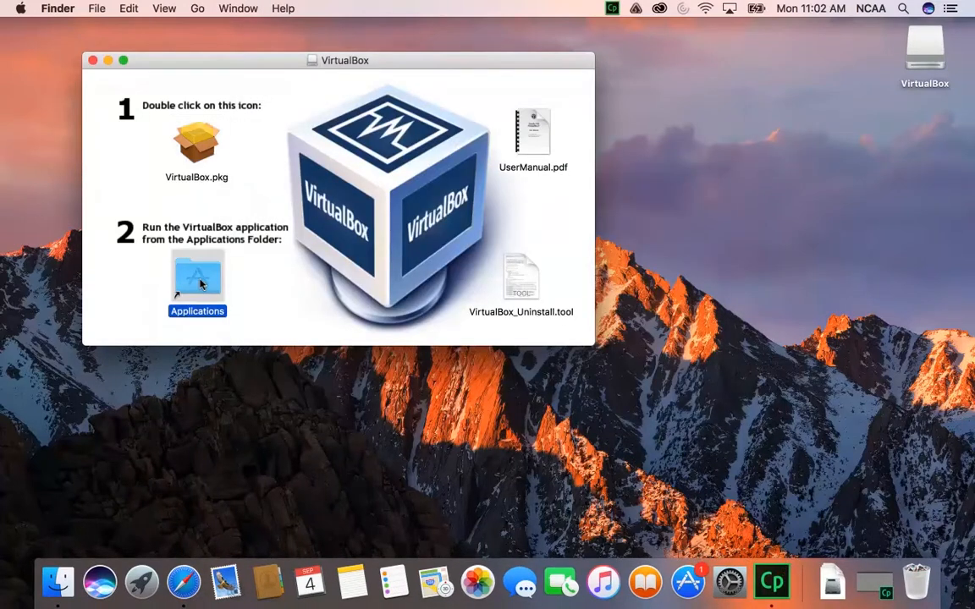
scroll(413, 250, "up", 5)
scroll(413, 250, "down", 10)
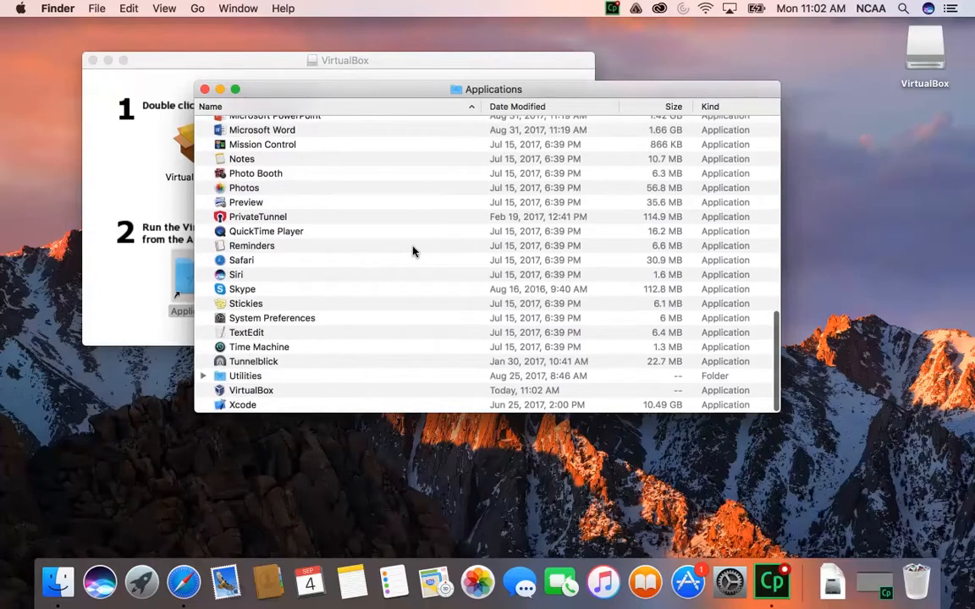
left_click(238, 395)
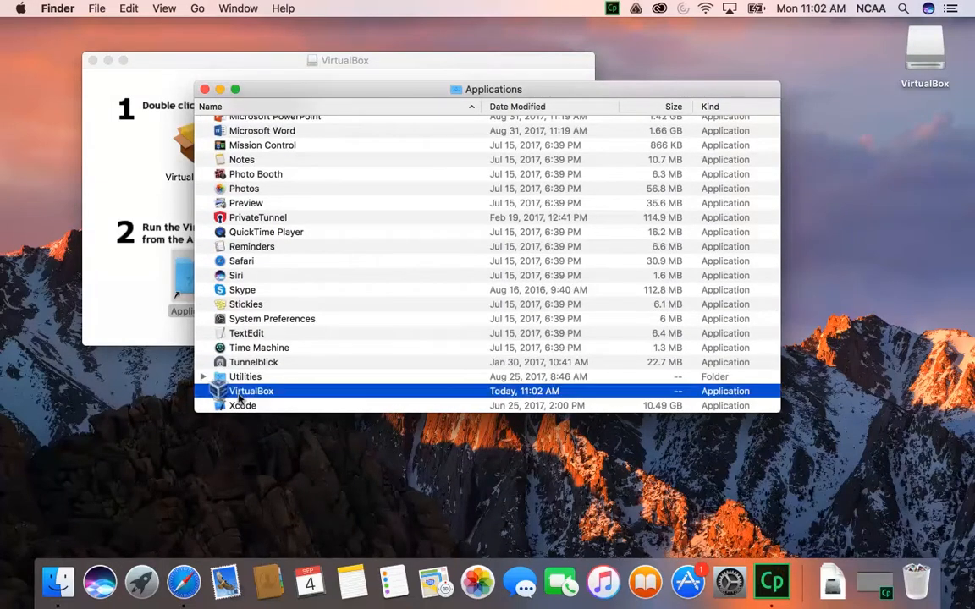
double_click(239, 394)
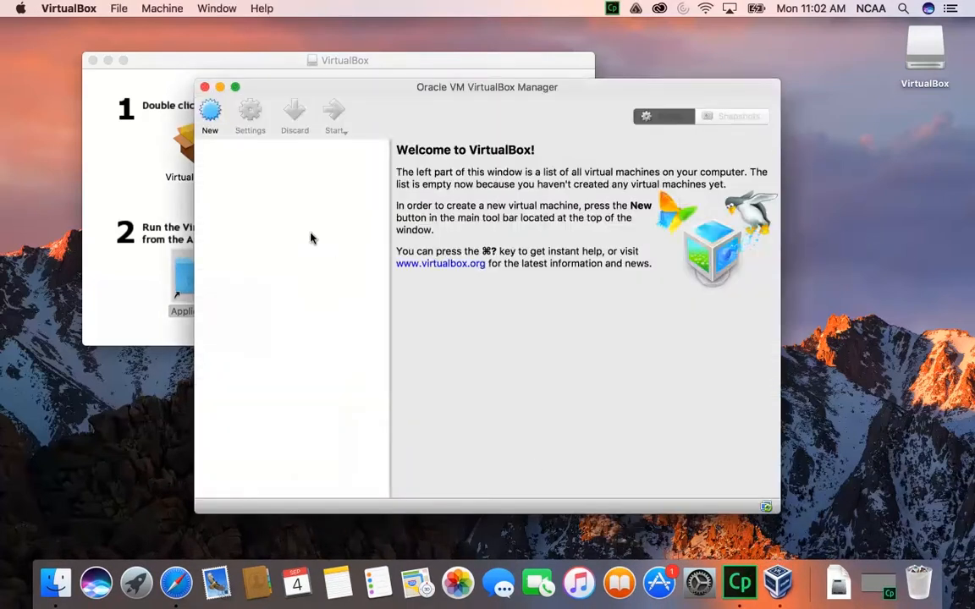
Create a new virtual machine named Windows 10, version Windows 10 (64-bit), with 8751 MB of memory
left_click_drag(388, 103, 304, 73)
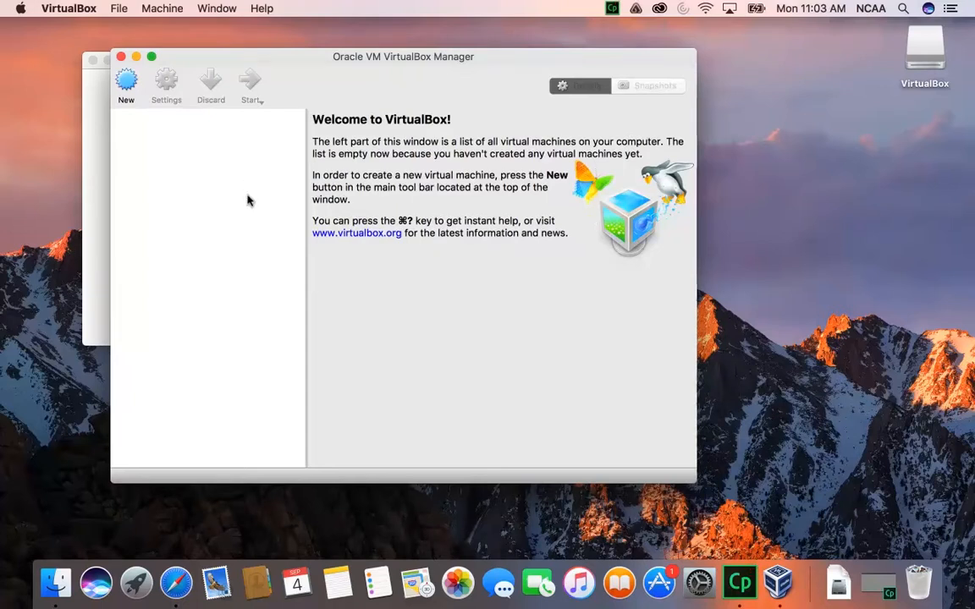
left_click(126, 81)
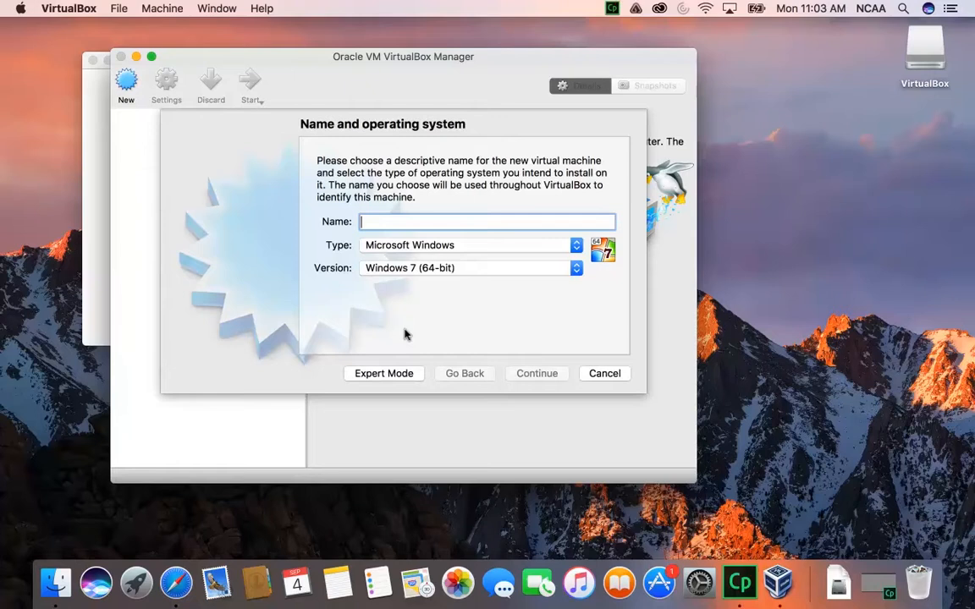
type("Windows 10")
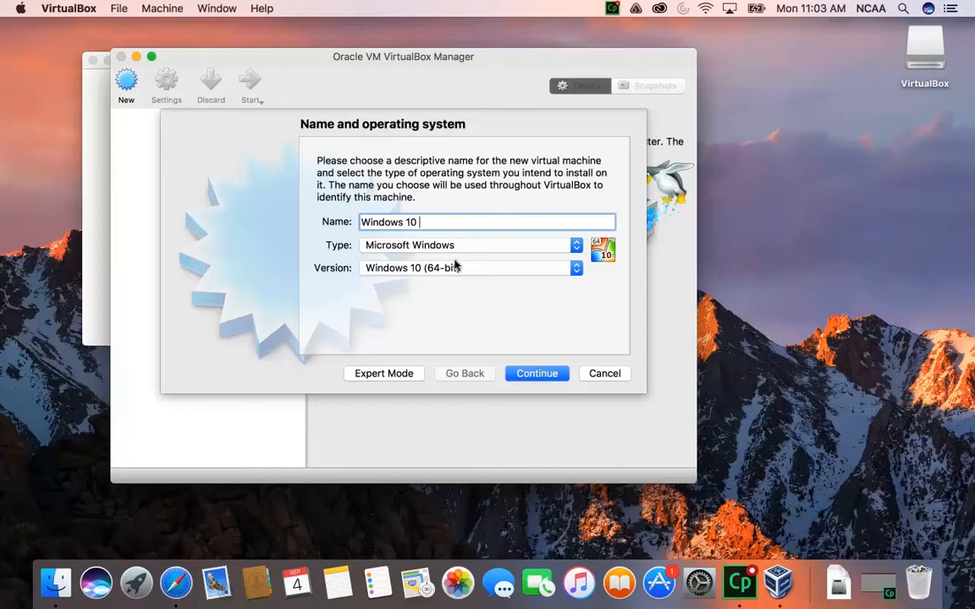
left_click(376, 268)
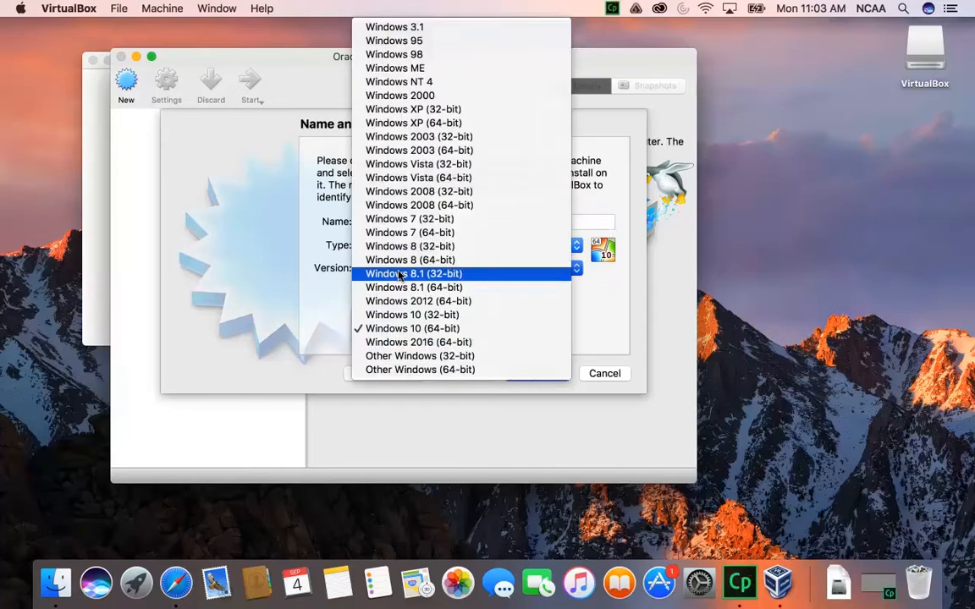
left_click(402, 329)
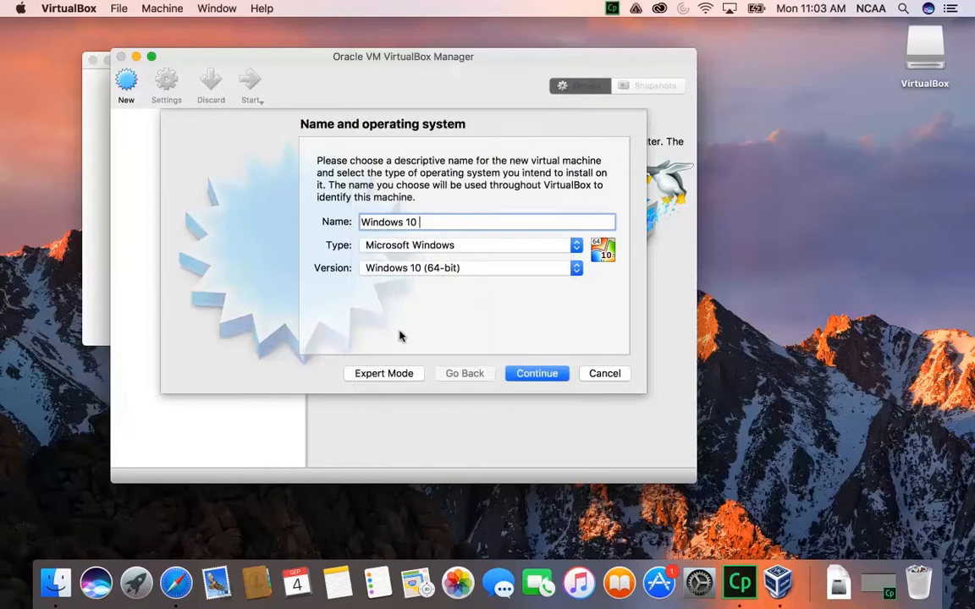
left_click(538, 373)
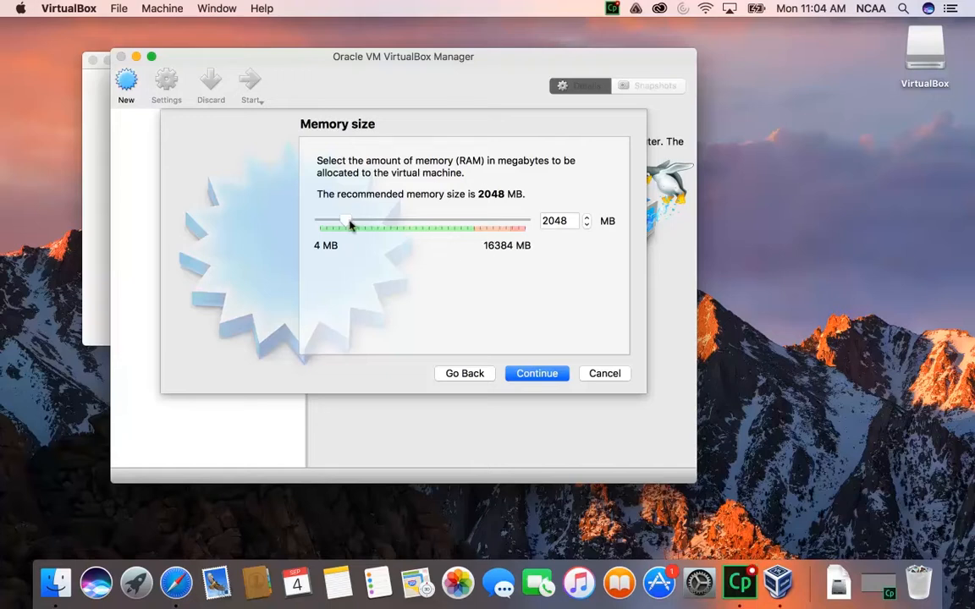
left_click_drag(369, 225, 431, 225)
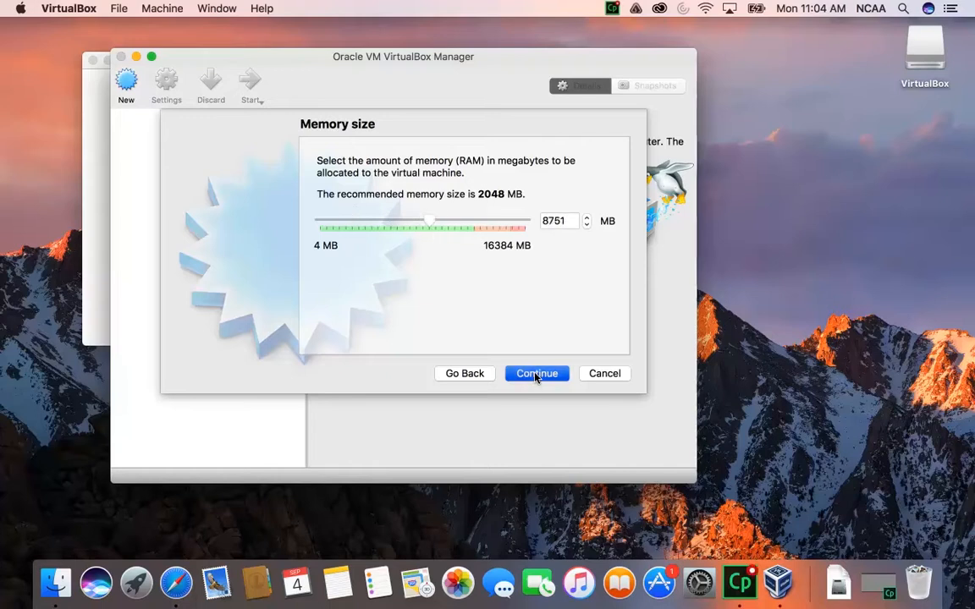
key("Return")
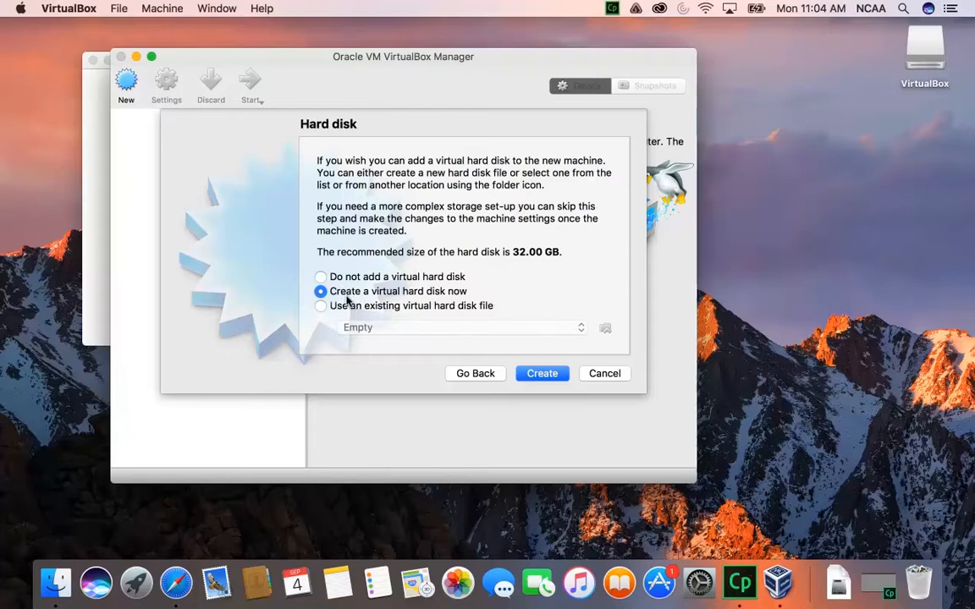
Create a dynamically allocated VDI virtual hard disk of 101.77 GB for the new virtual machine
left_click(533, 377)
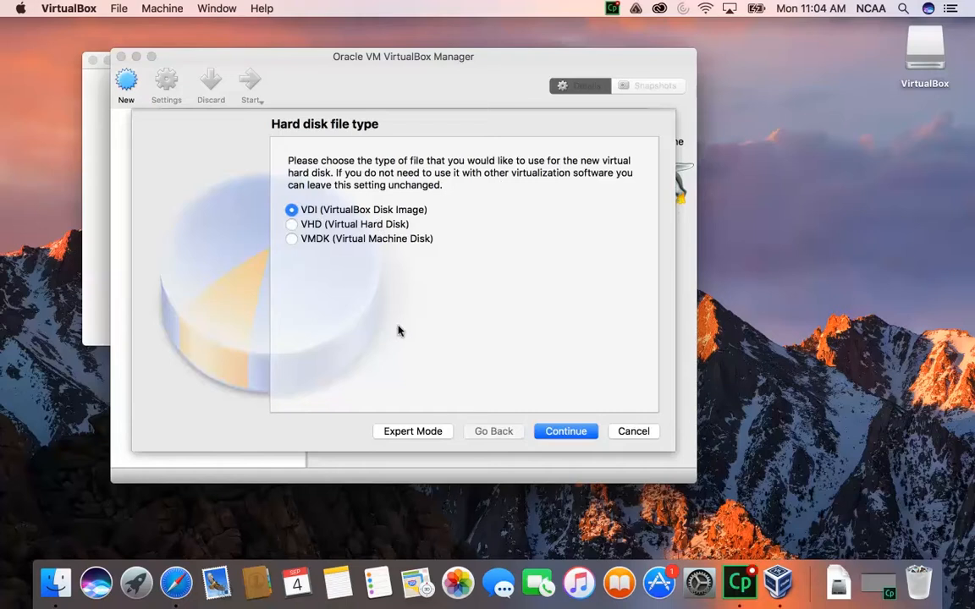
left_click(563, 433)
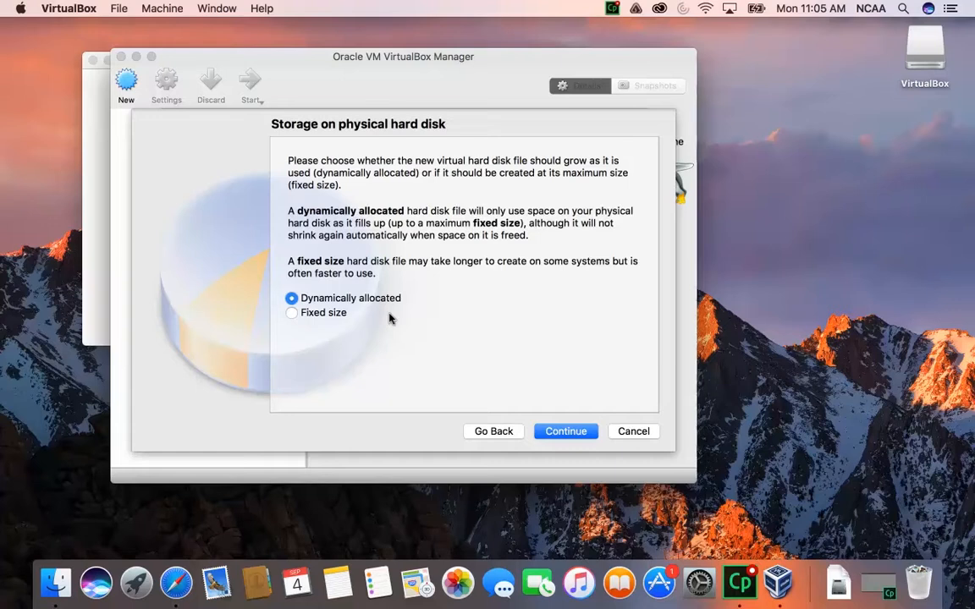
left_click(565, 432)
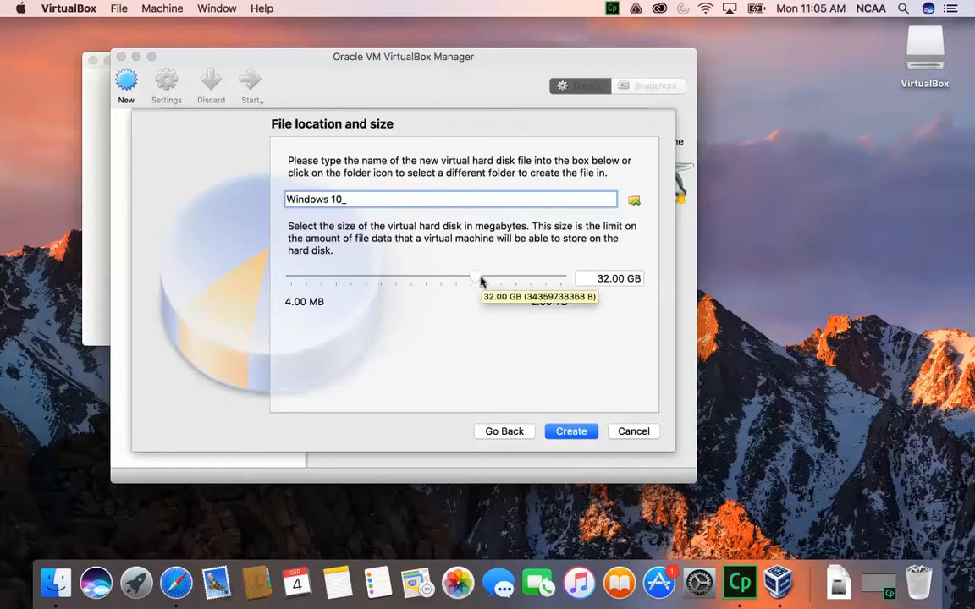
left_click_drag(479, 282, 494, 281)
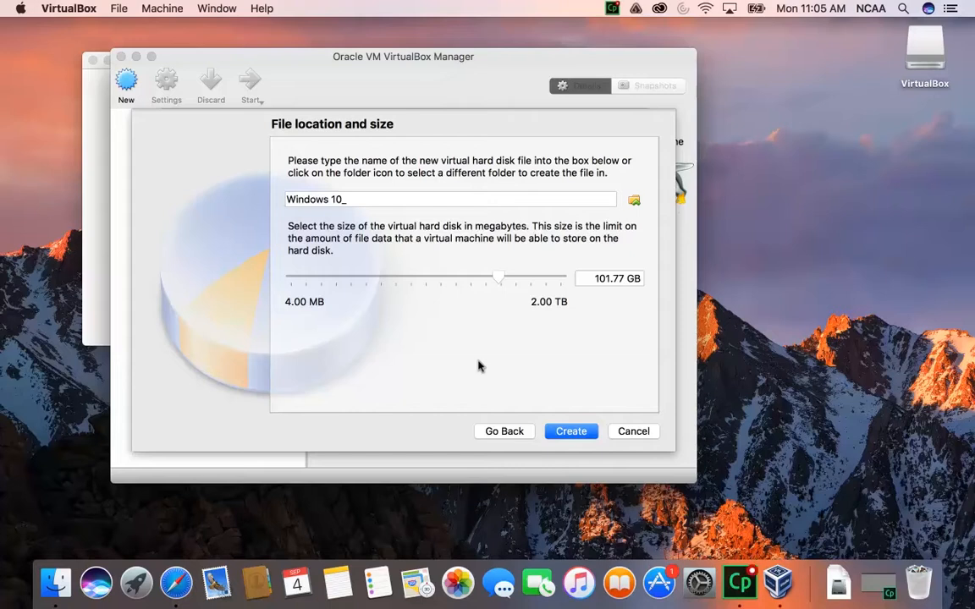
left_click(569, 433)
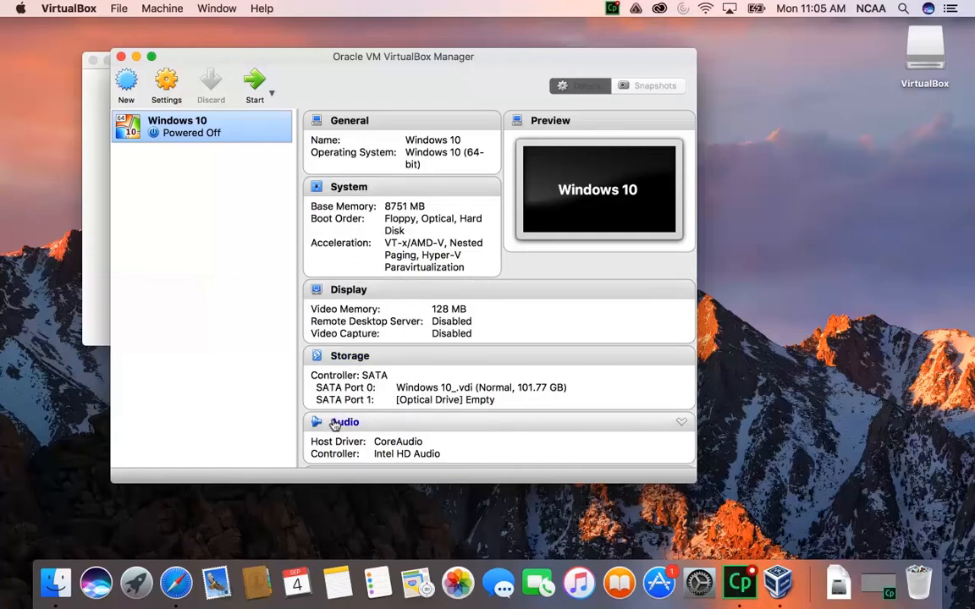
Start the Windows 10 virtual machine
double_click(174, 138)
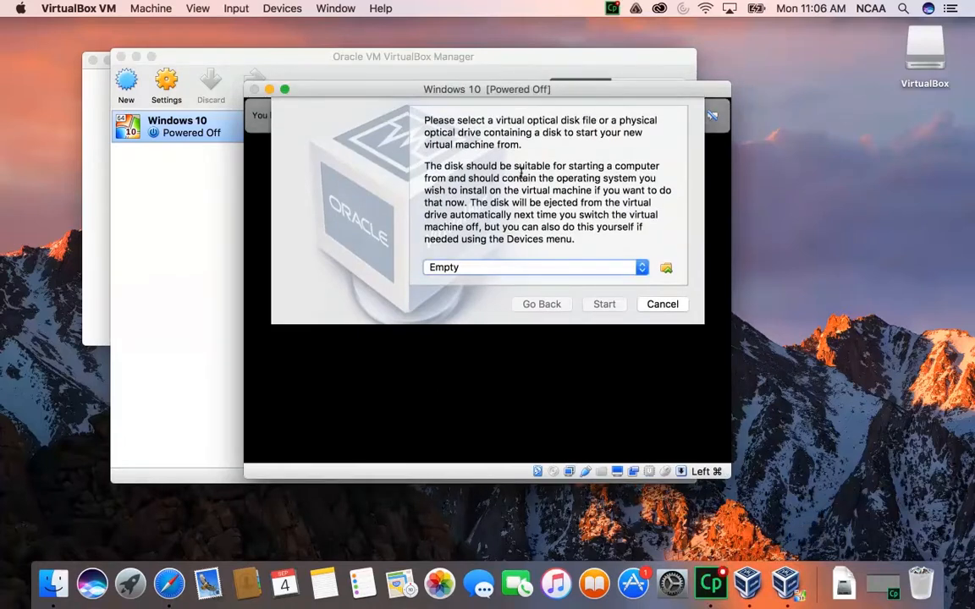
left_click(514, 271)
left_click(516, 267)
left_click(666, 269)
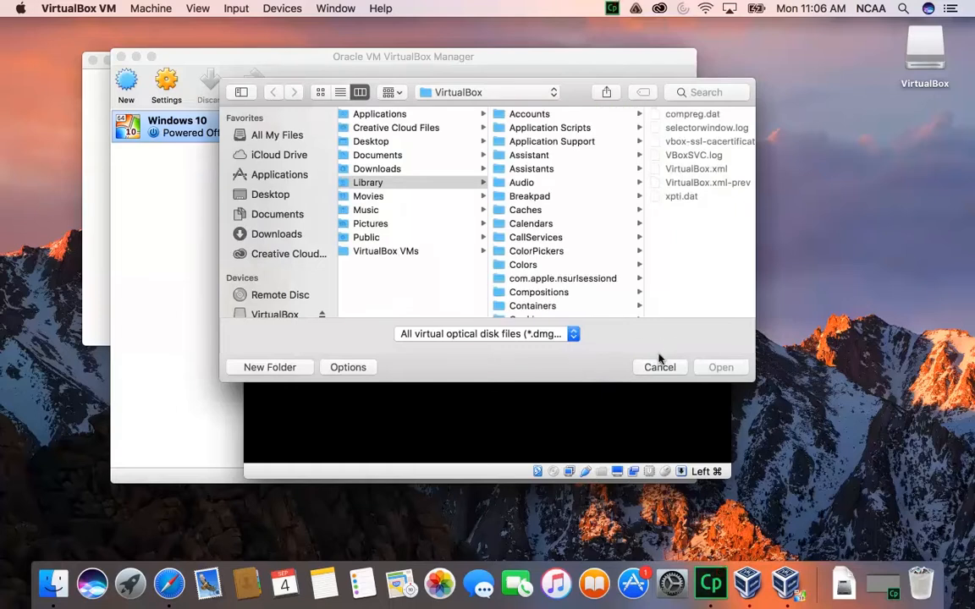
left_click(655, 365)
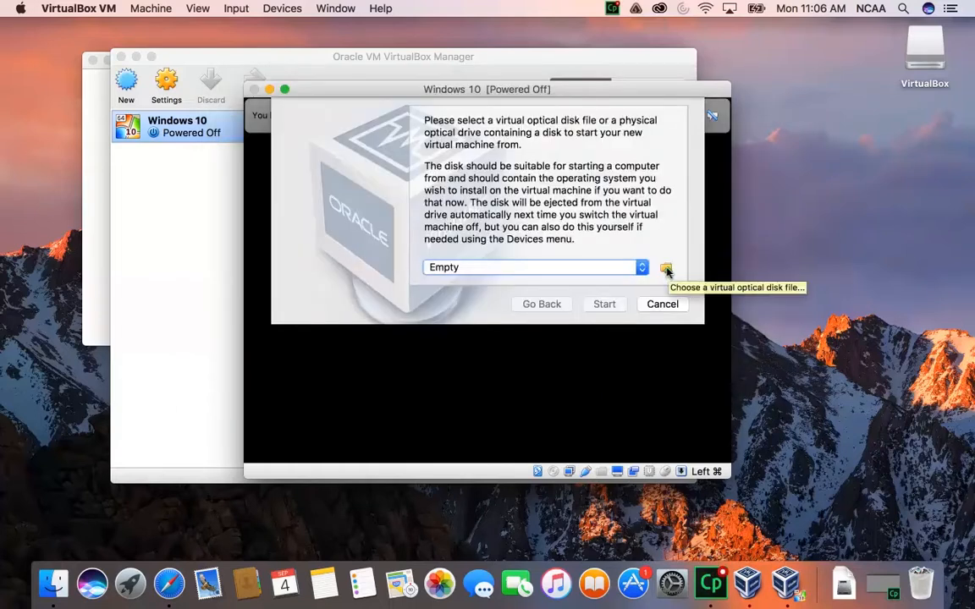
Choose Win10_1703_Education_English_x64.iso from Downloads as the start-up disk and boot the virtual machine from it
left_click(667, 270)
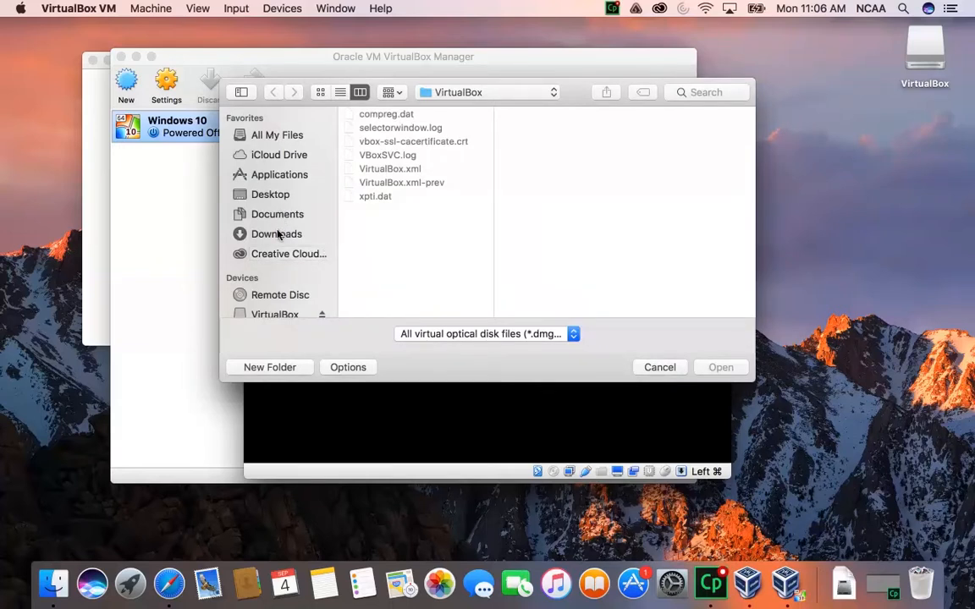
scroll(279, 234, "down", 1)
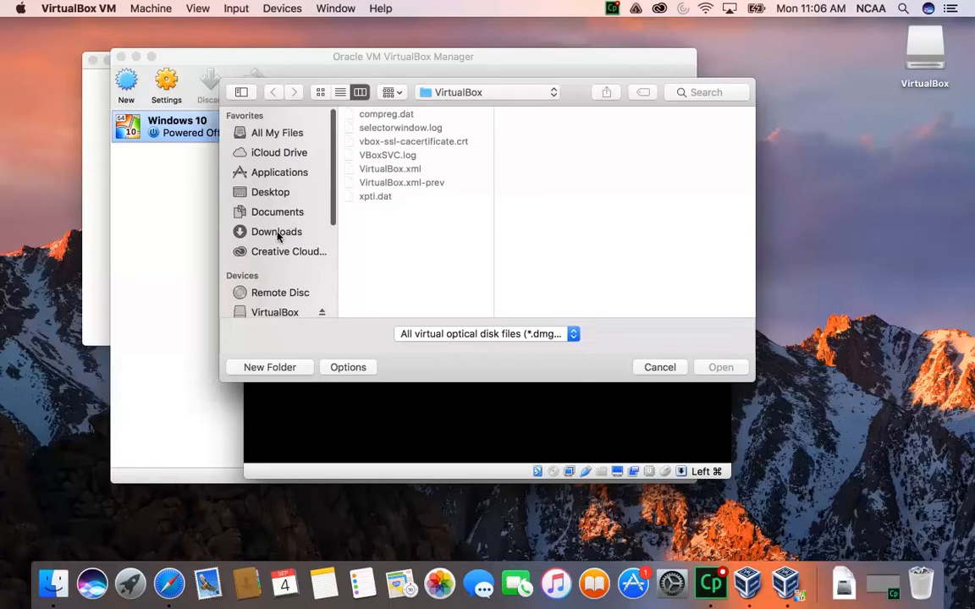
left_click(278, 235)
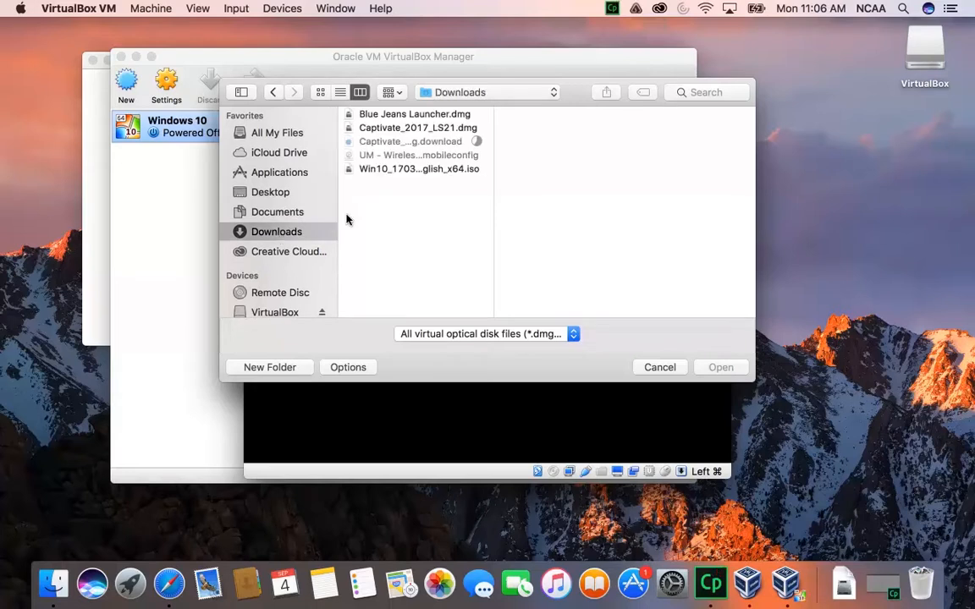
left_click(407, 172)
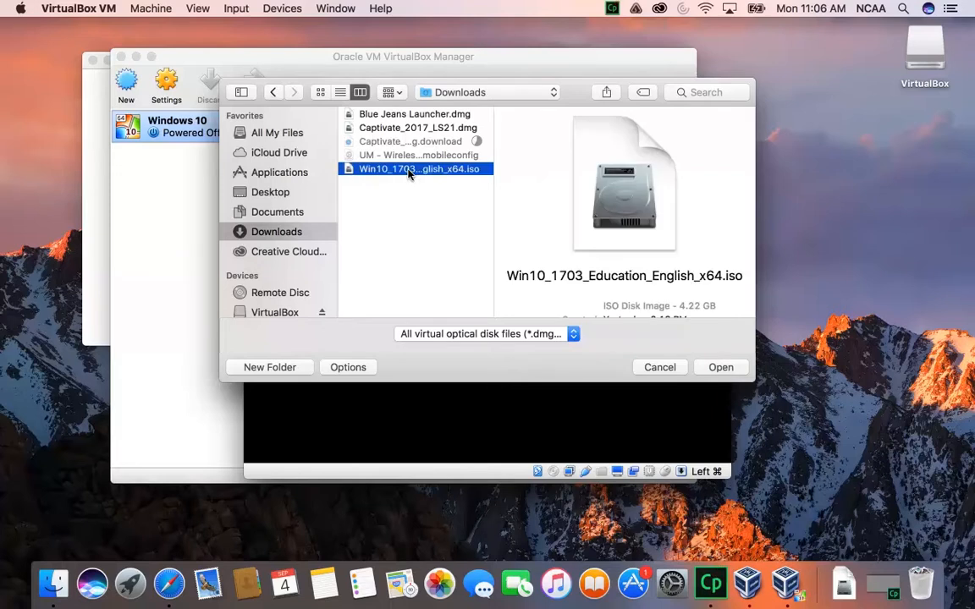
left_click(716, 367)
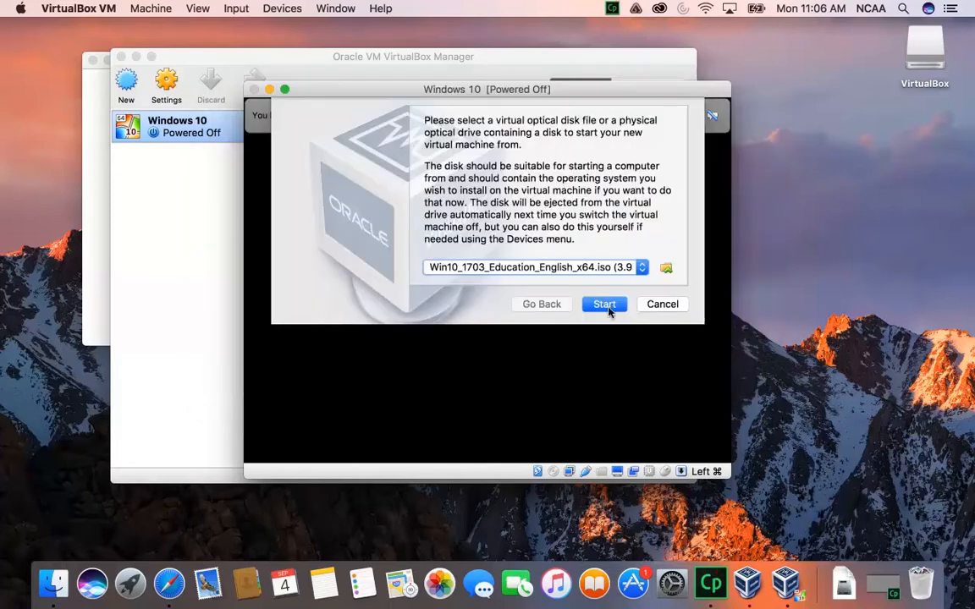
left_click(604, 306)
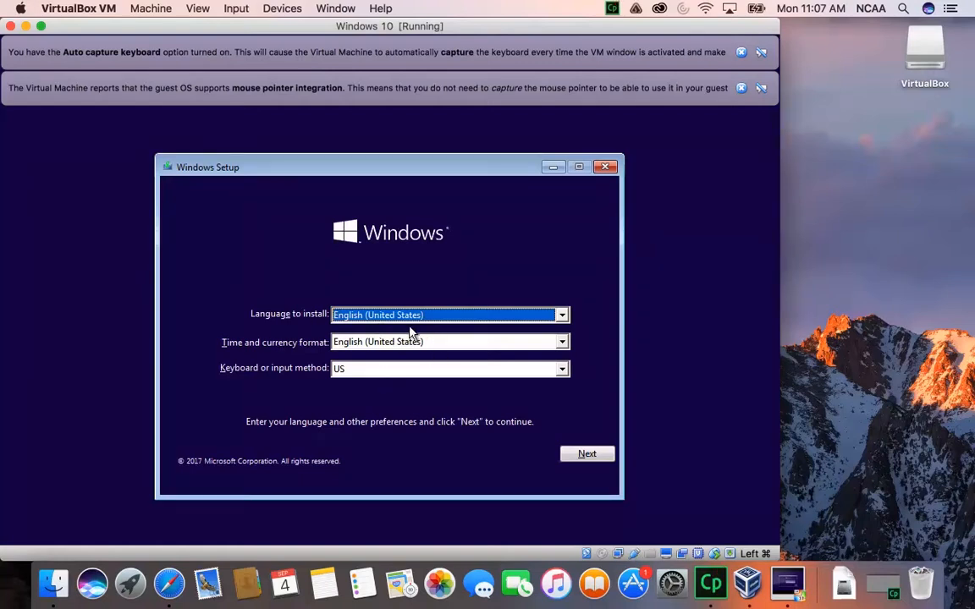
Begin the Windows installation with English (United States) and the US keyboard, and accept the license terms
left_click(586, 454)
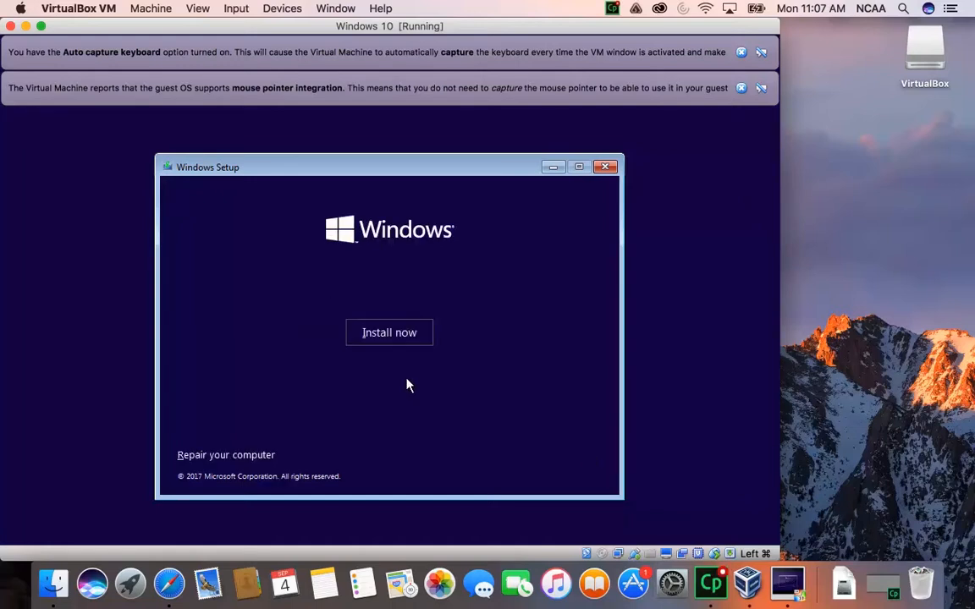
left_click(382, 342)
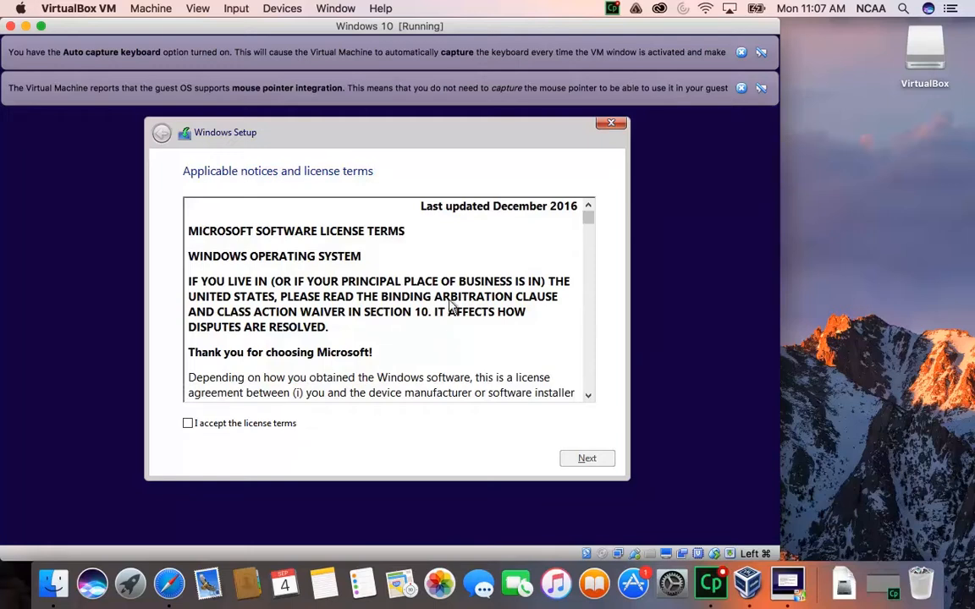
left_click(588, 396)
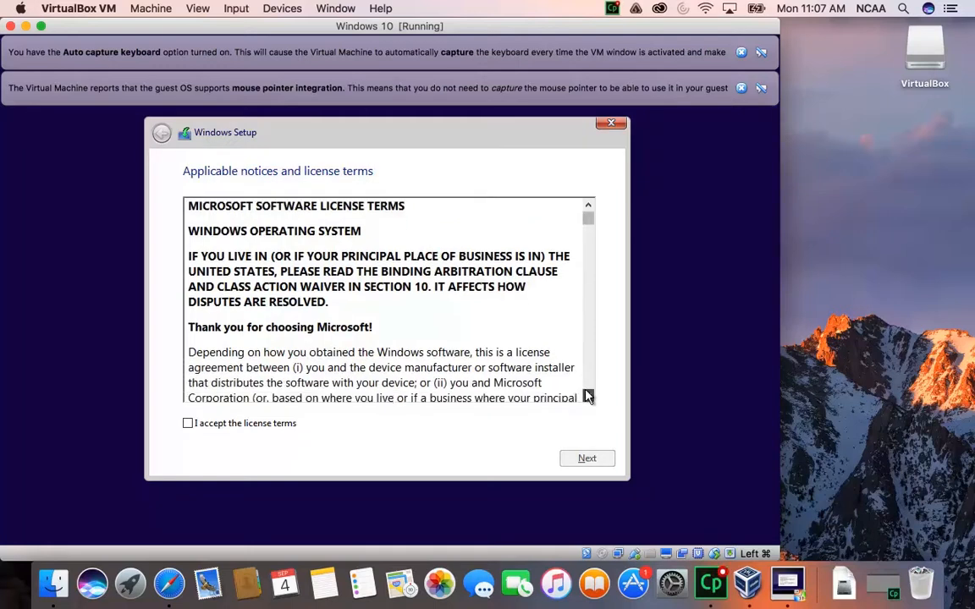
left_click_drag(589, 396, 588, 397)
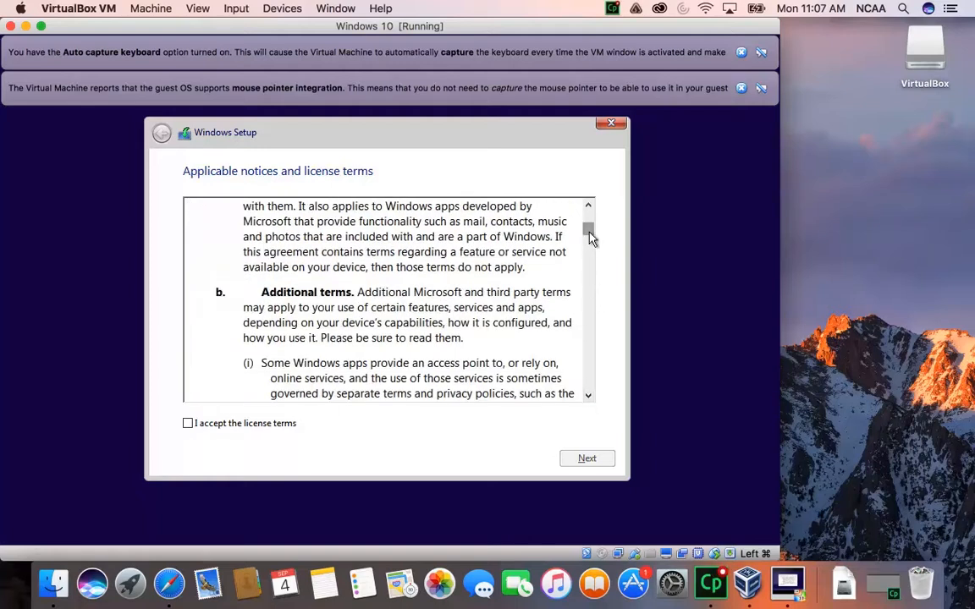
left_click_drag(588, 230, 580, 416)
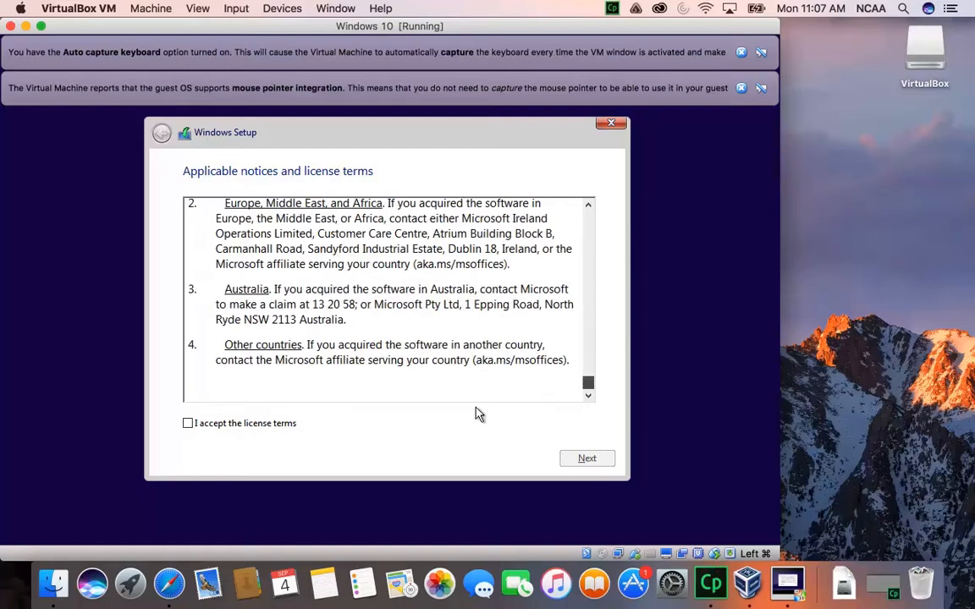
left_click(192, 429)
left_click(582, 460)
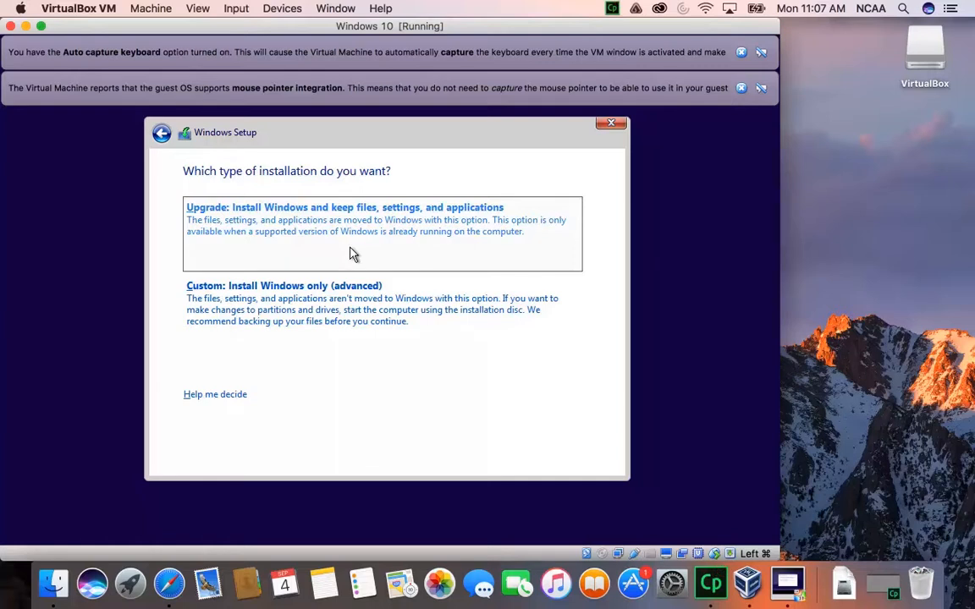
Choose the custom Windows-only installation and install Windows on Drive 0 Unallocated Space
left_click(288, 320)
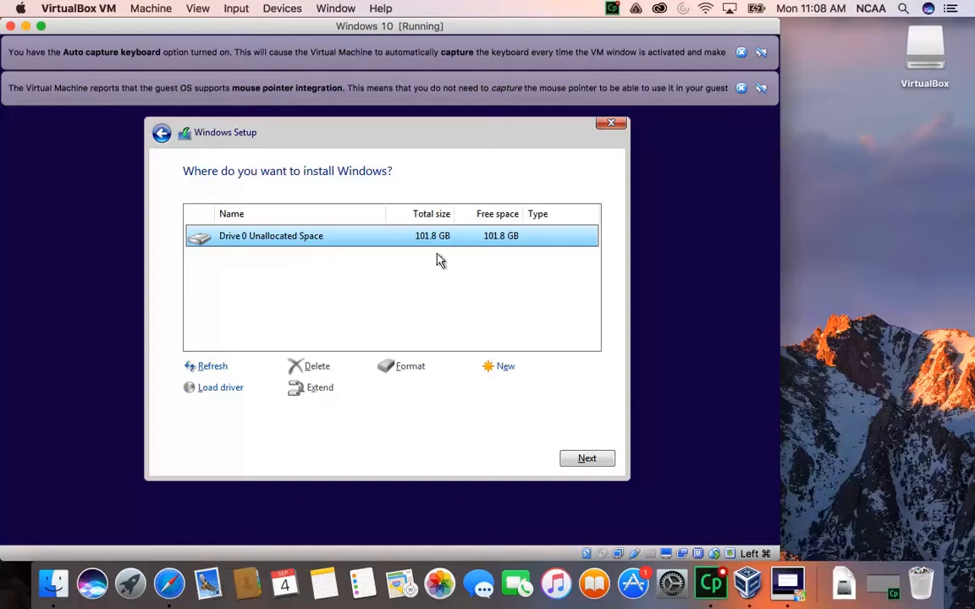
left_click(584, 458)
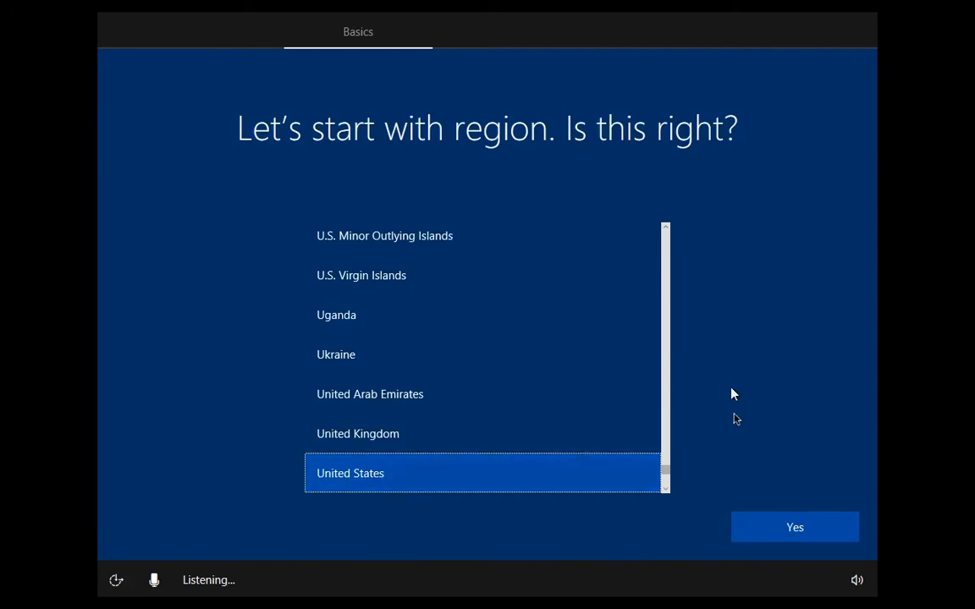
Confirm United States as the region and US as the keyboard layout, skipping a second layout
left_click(768, 526)
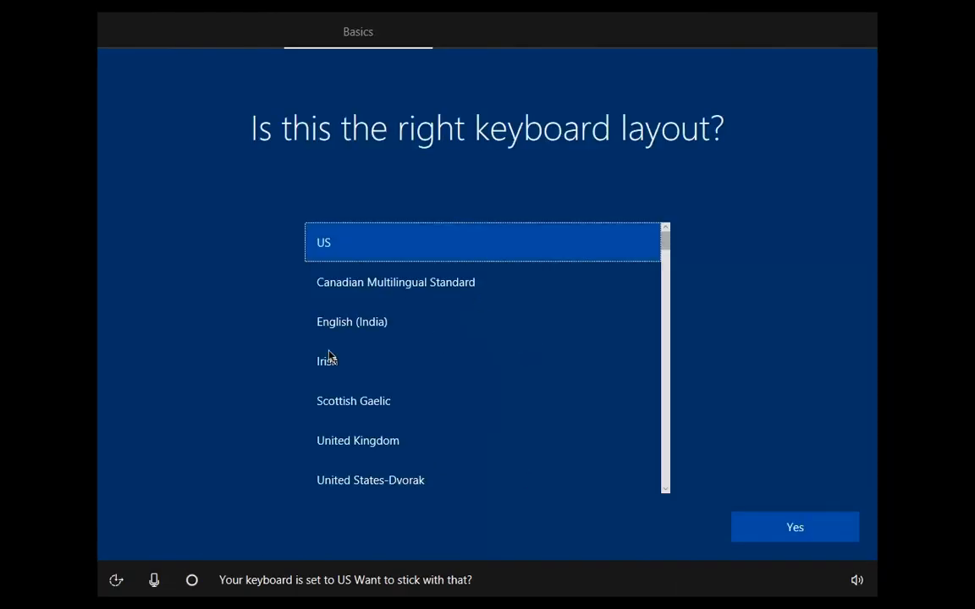
left_click(782, 536)
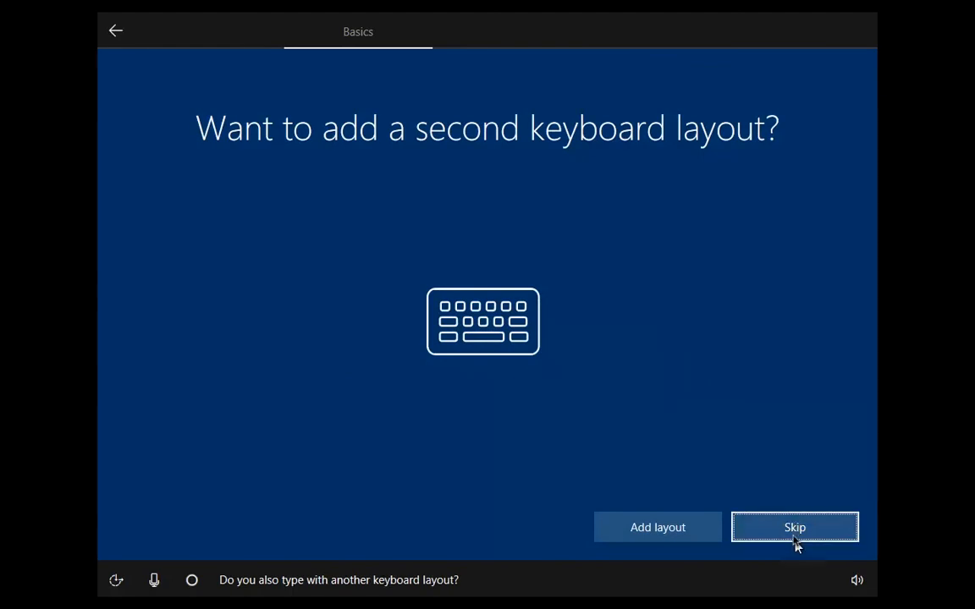
left_click(796, 544)
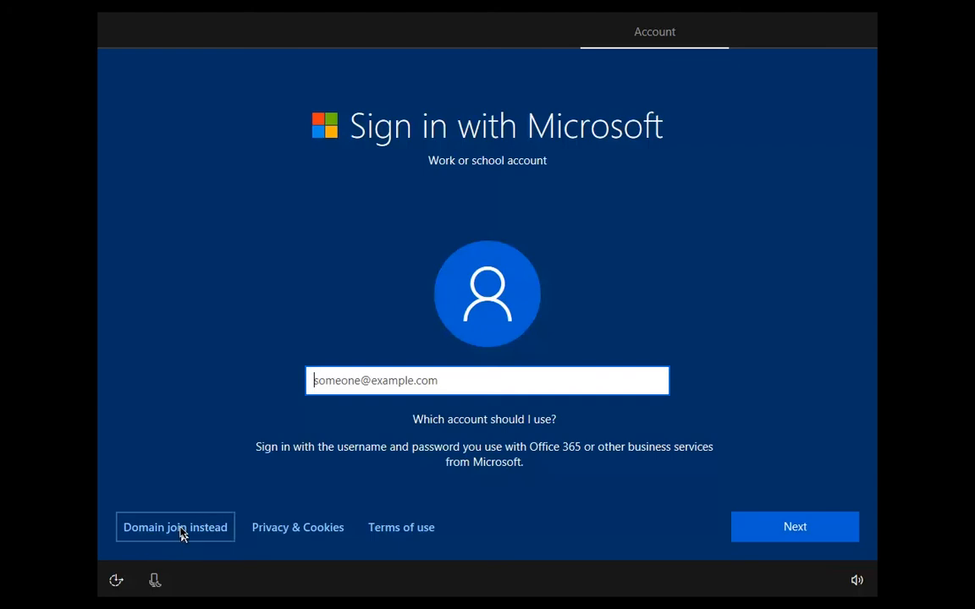
Choose domain join instead of a Microsoft account and create a local account with the user's first name and no password
left_click(180, 530)
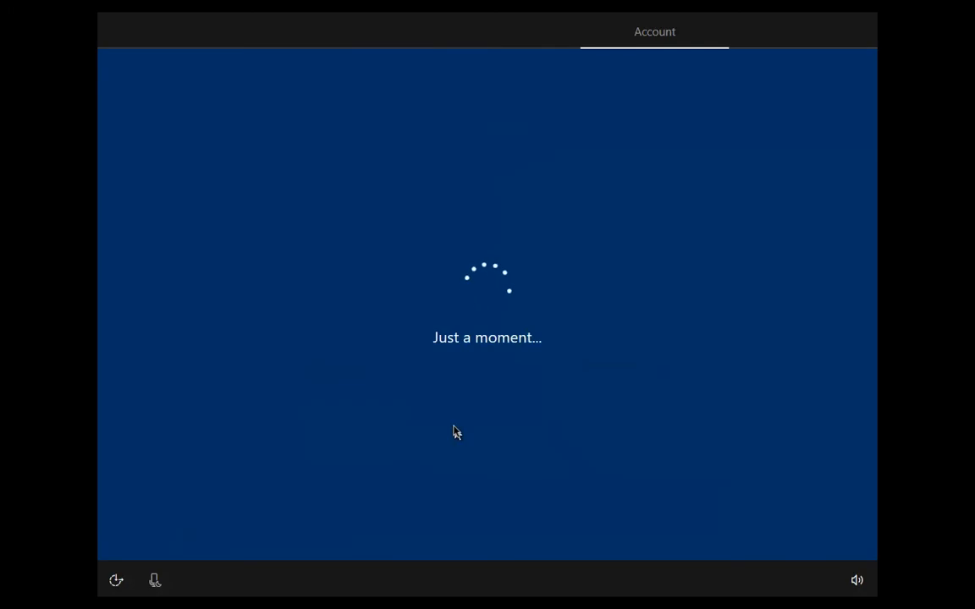
type("Ray")
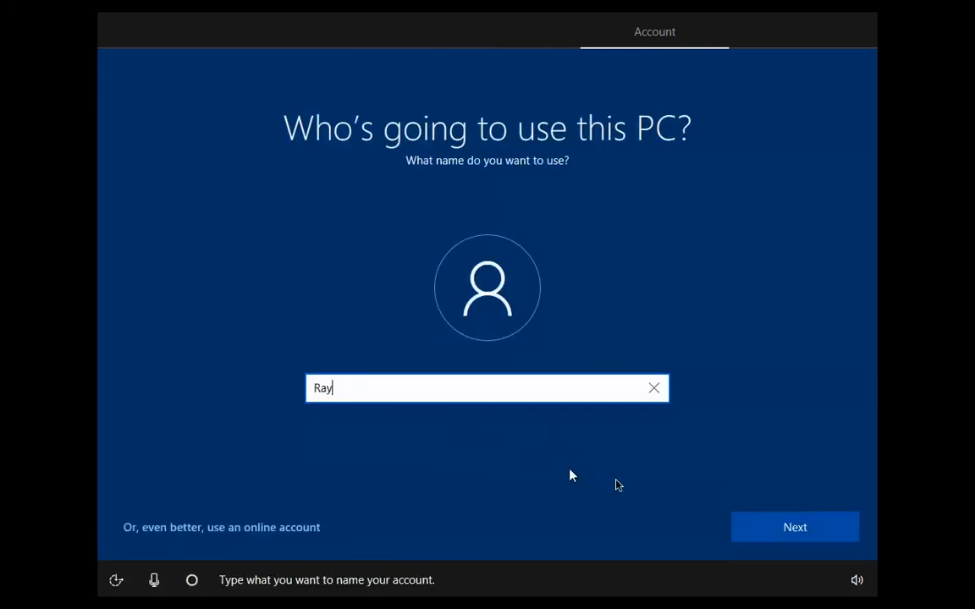
left_click(762, 524)
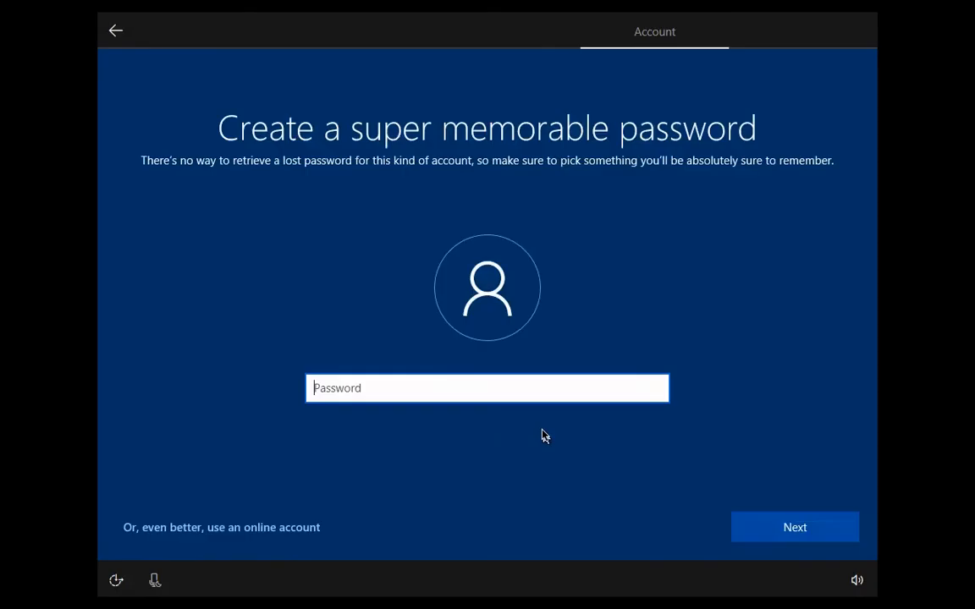
left_click(757, 528)
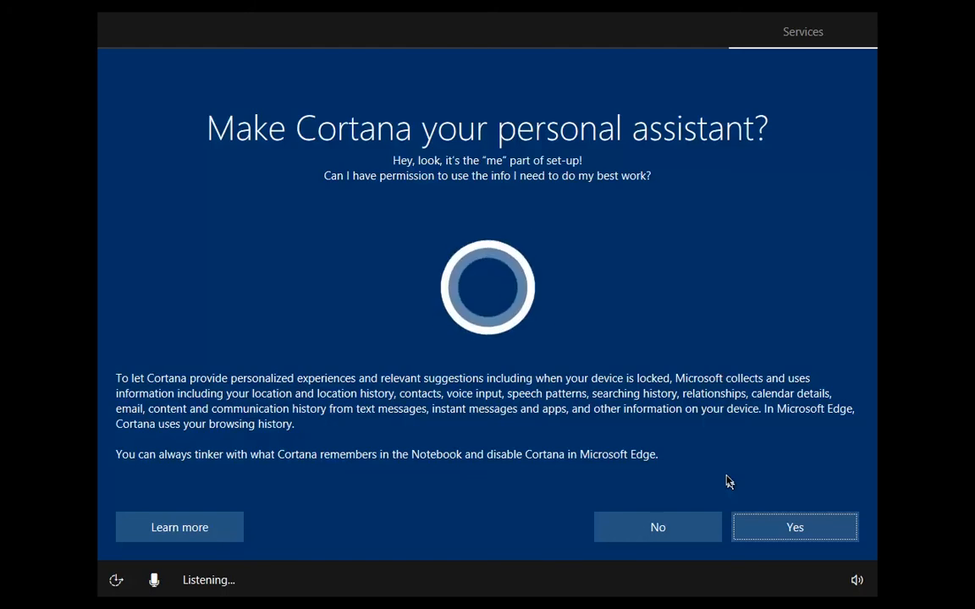
Allow Cortana as personal assistant and accept the default privacy settings for the device
left_click(762, 528)
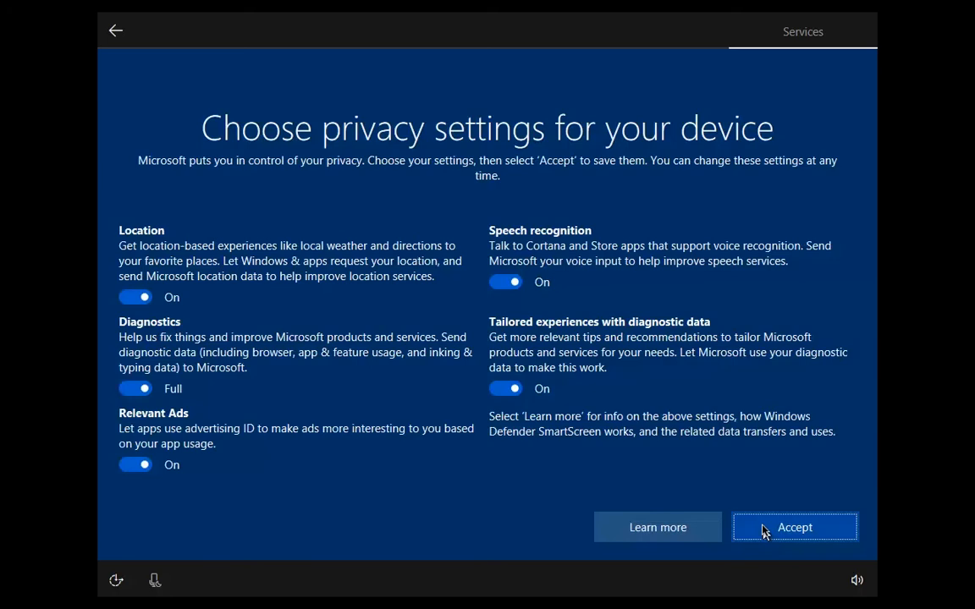
left_click(764, 531)
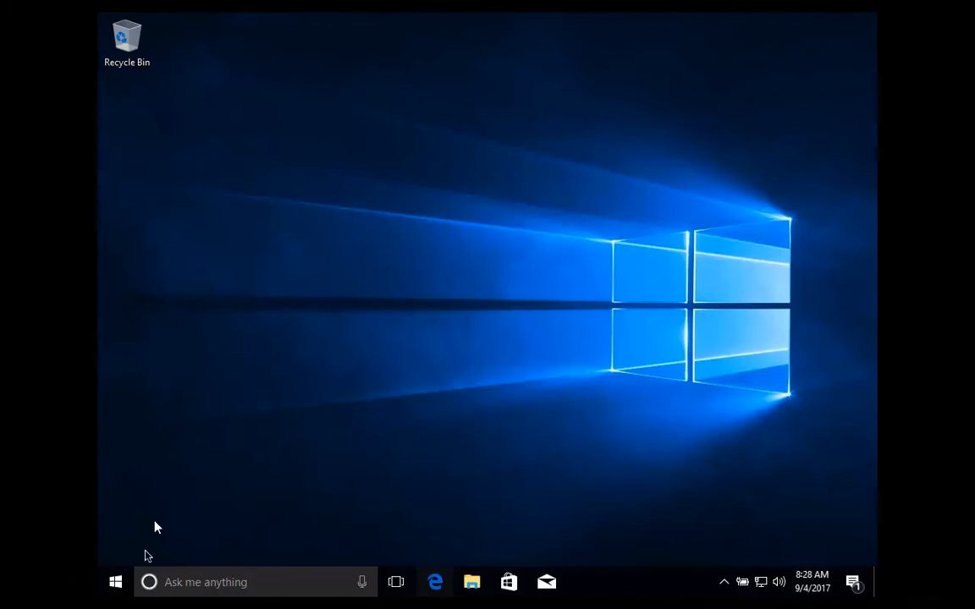
Shut down Windows 10 from inside the virtual machine
left_click(118, 581)
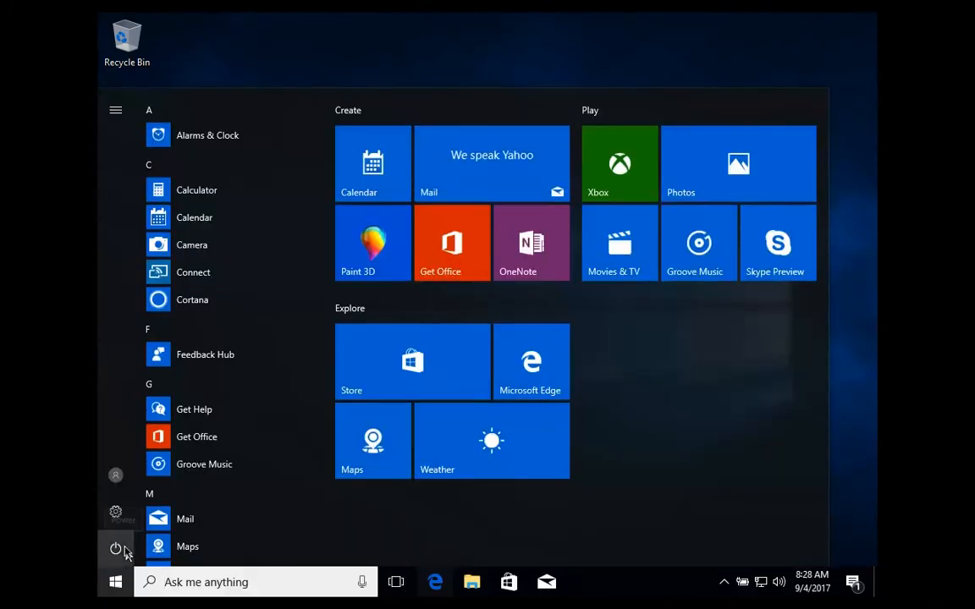
left_click(124, 550)
left_click(157, 485)
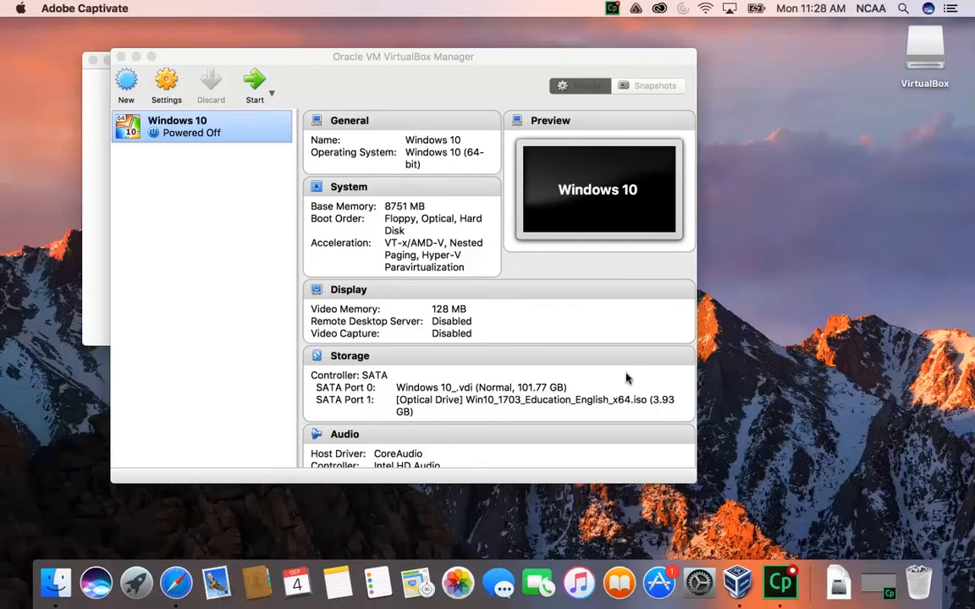
Look through the Windows 10 machine's details, and close the VirtualBox Manager and the window behind it
scroll(578, 290, "down", 3)
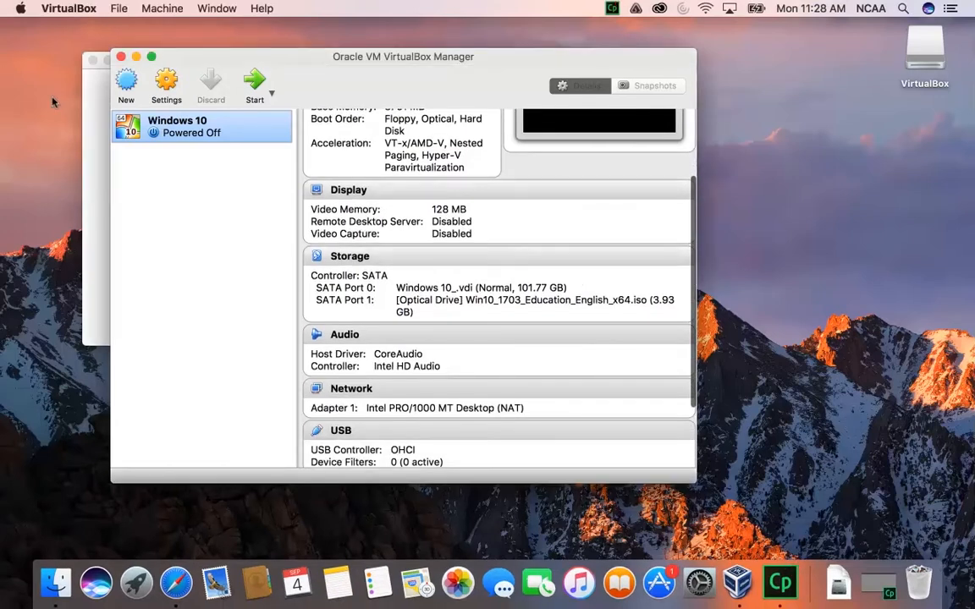
left_click(121, 57)
left_click(93, 61)
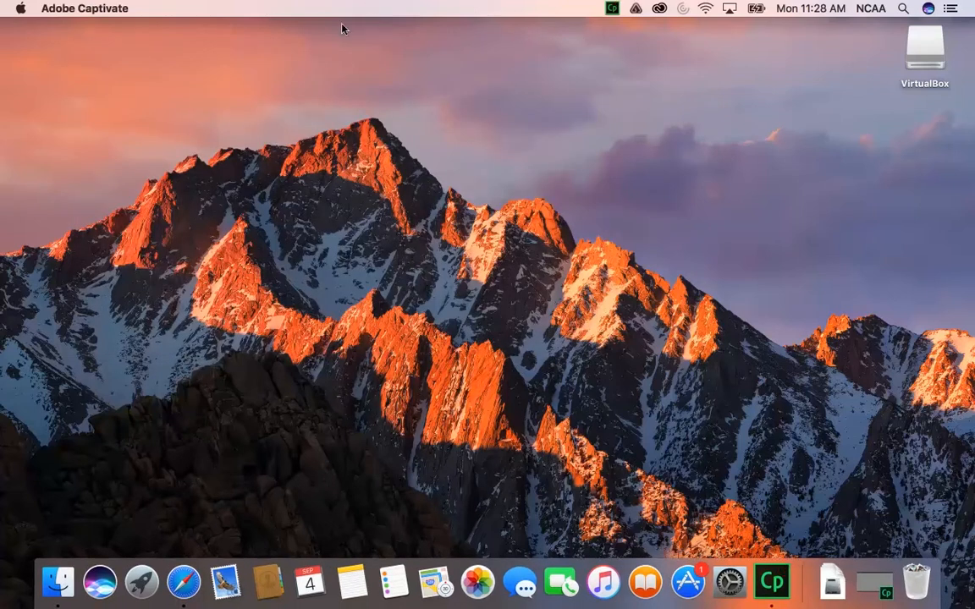
Open the Mac's Applications folder in Finder and launch VirtualBox from it
left_click(205, 150)
left_click(197, 8)
left_click(197, 8)
left_click(166, 8)
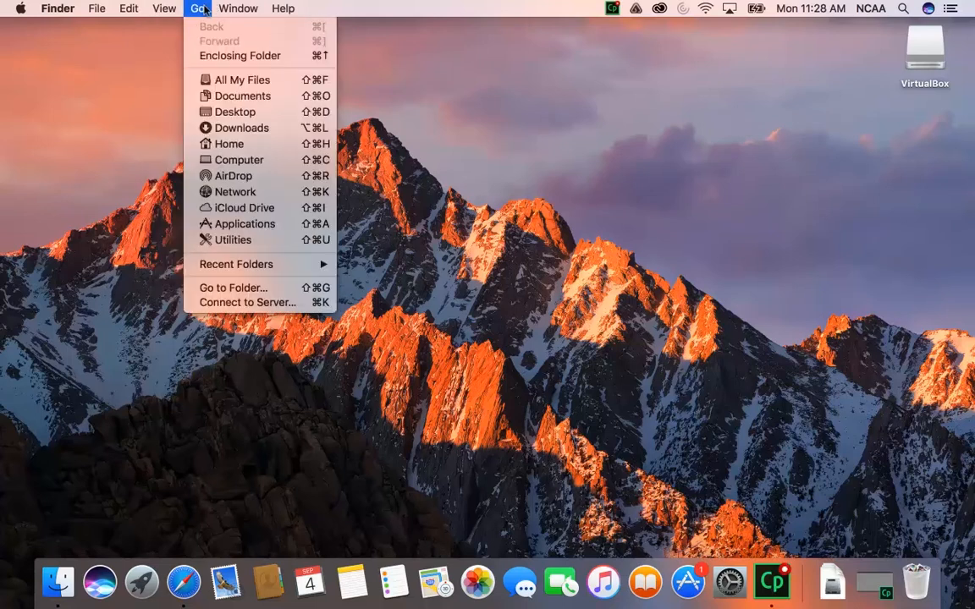
left_click(259, 223)
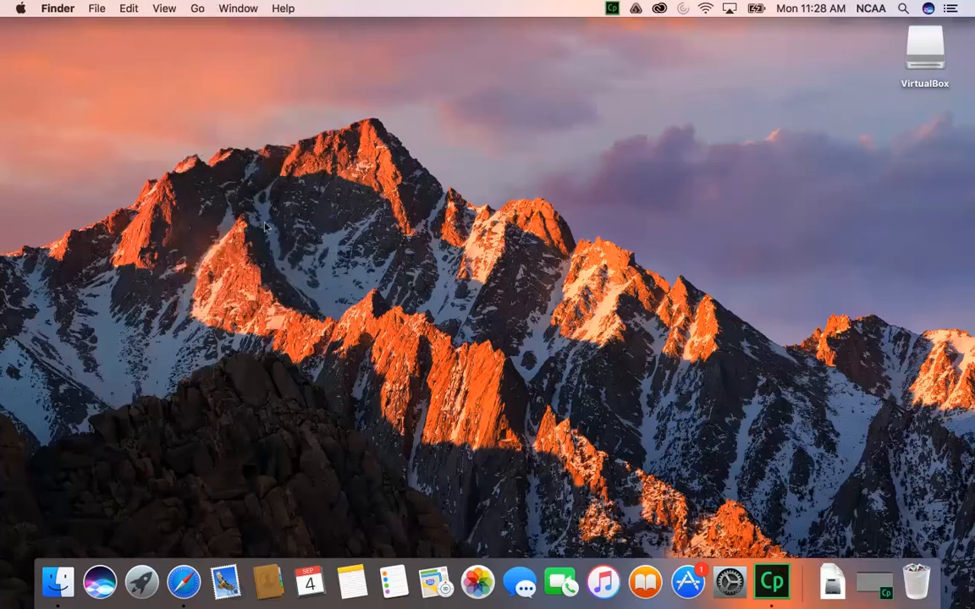
scroll(472, 397, "down", 3)
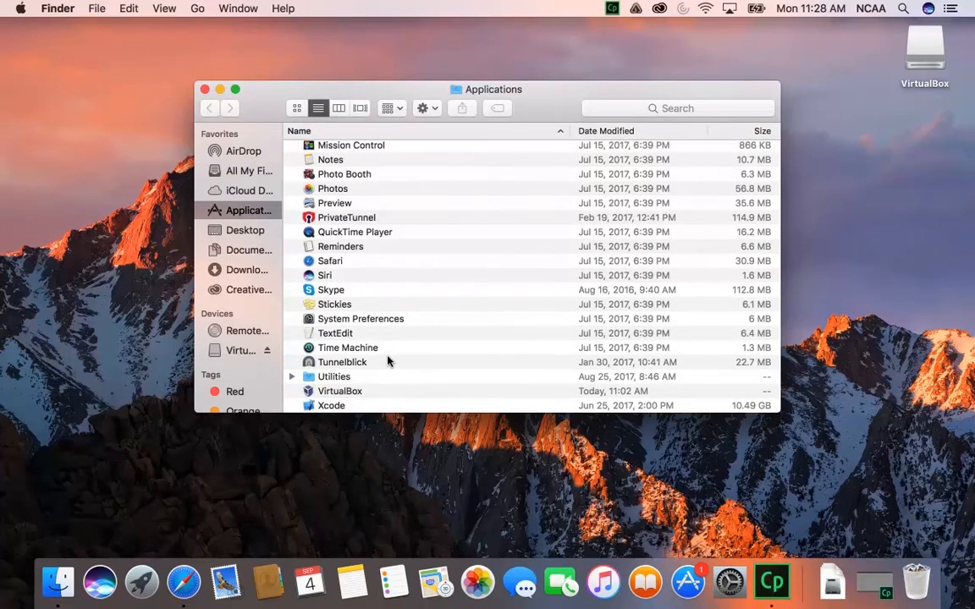
double_click(346, 393)
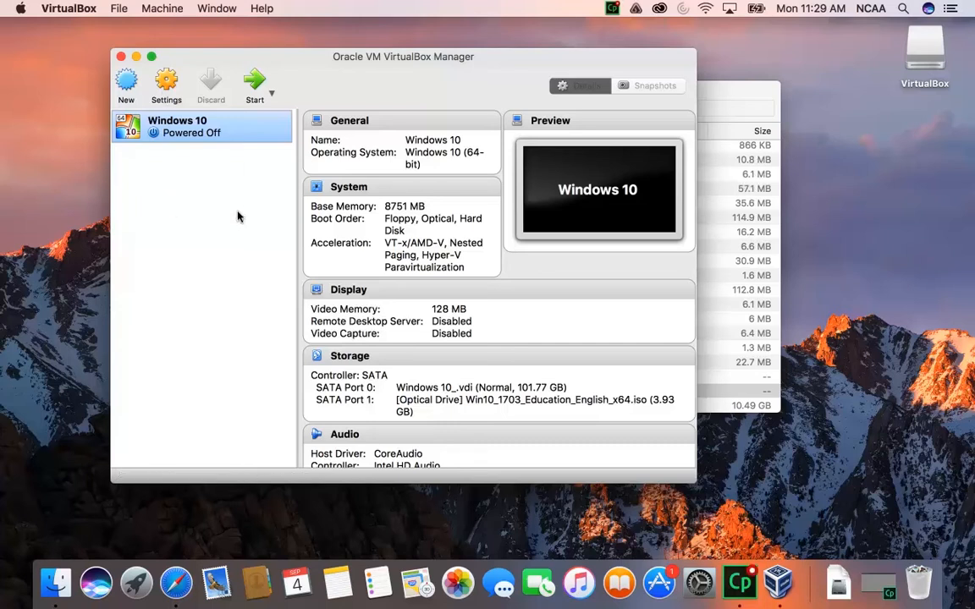
Start the Windows 10 virtual machine and switch it to full-screen mode
double_click(172, 134)
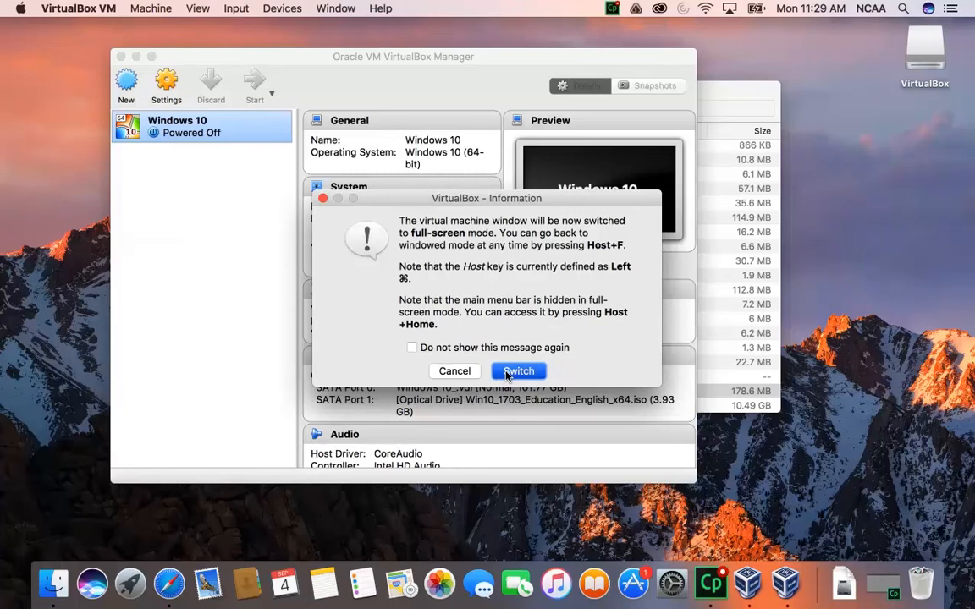
left_click(506, 372)
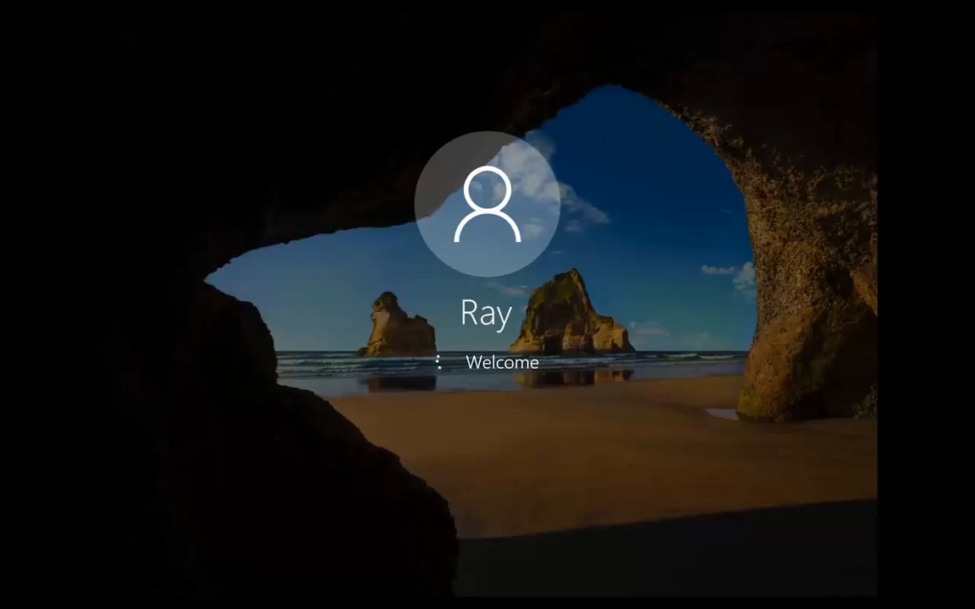
key("ctrl+Left")
key("ctrl+Right")
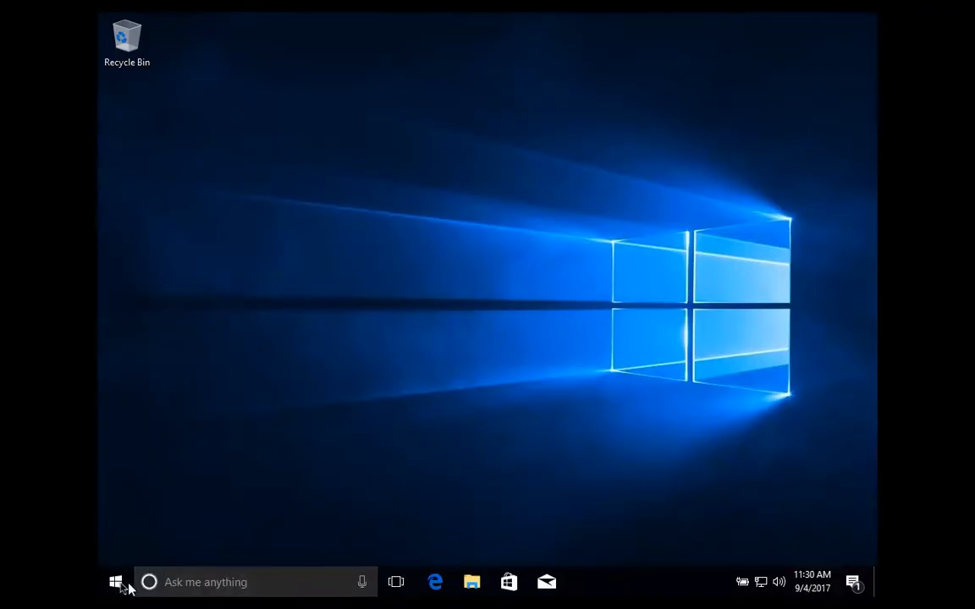
Shut down the restarted Windows 10 guest system
left_click(119, 576)
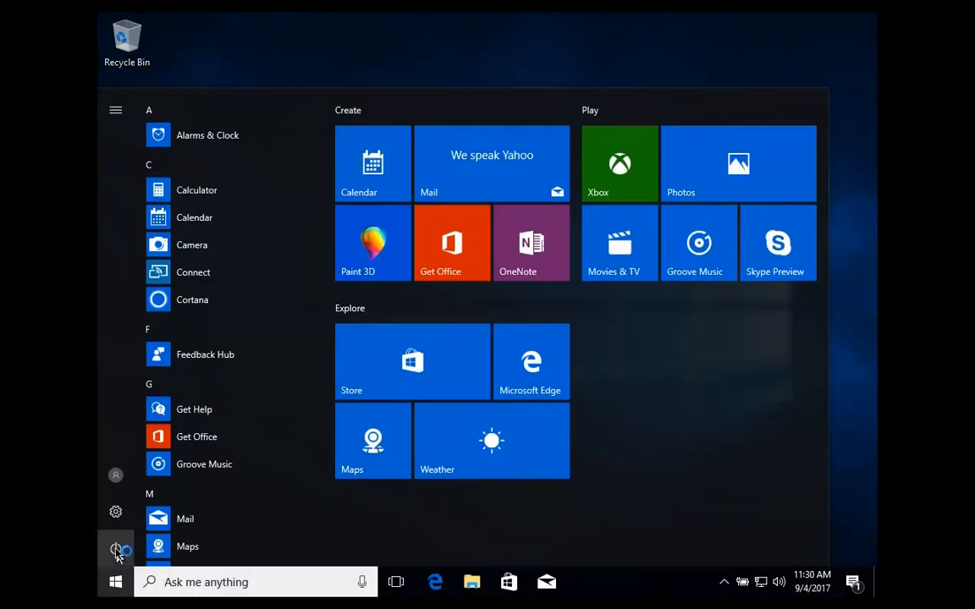
left_click(116, 552)
left_click(140, 488)
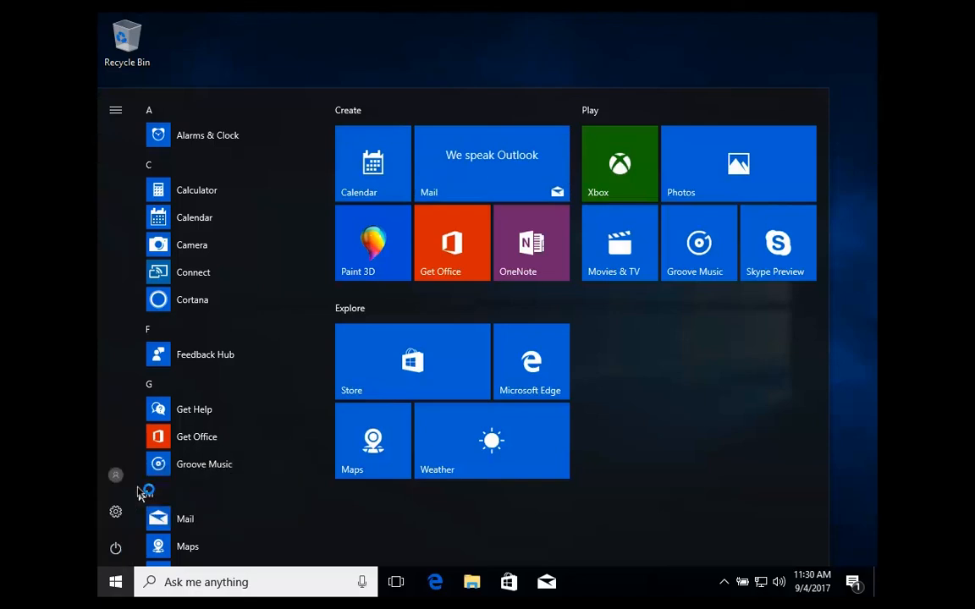